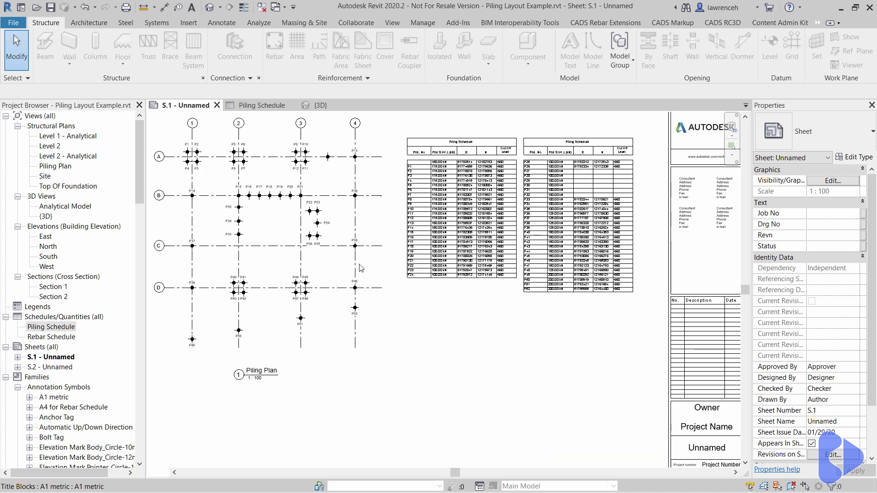
Step: Pan and zoom around the piling sheet to check rows A and B and the E, N, Cut Off columns
middle_drag(429, 319, 276, 134)
scroll(276, 134, up, 5)
middle_drag(410, 267, 447, 232)
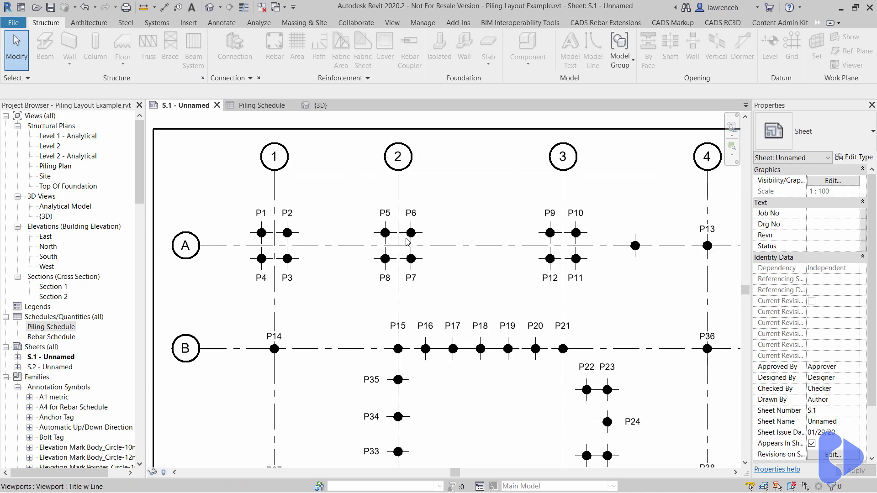
scroll(417, 237, down, 3)
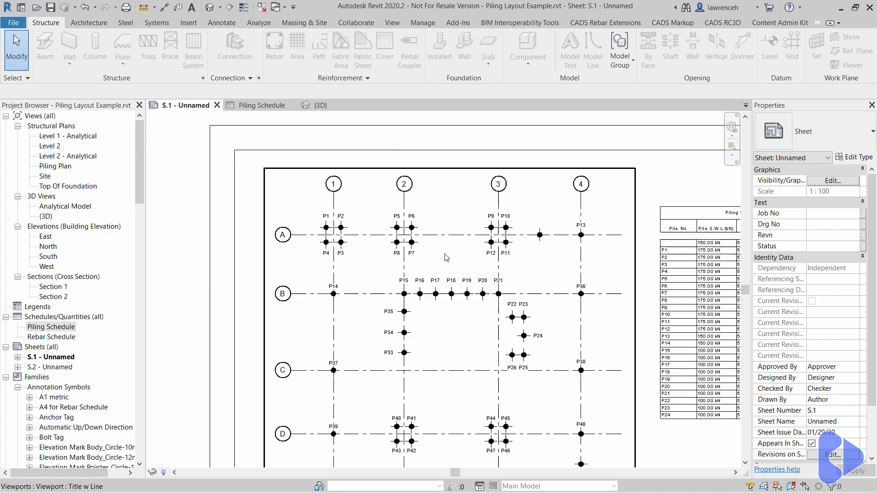
middle_drag(459, 276, 375, 210)
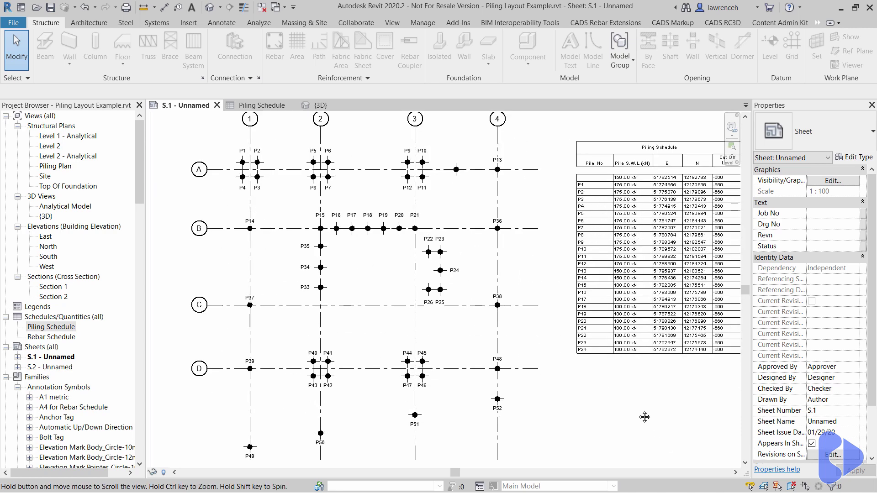
scroll(626, 416, down, 1)
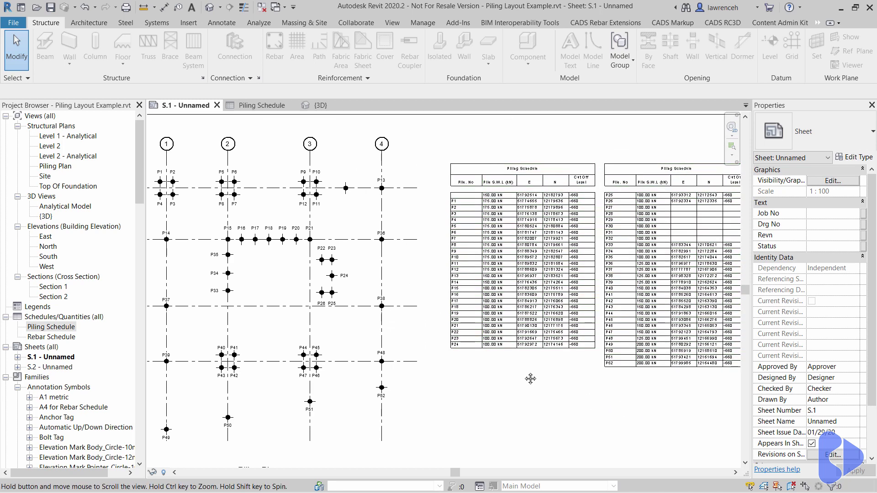
middle_drag(528, 377, 540, 368)
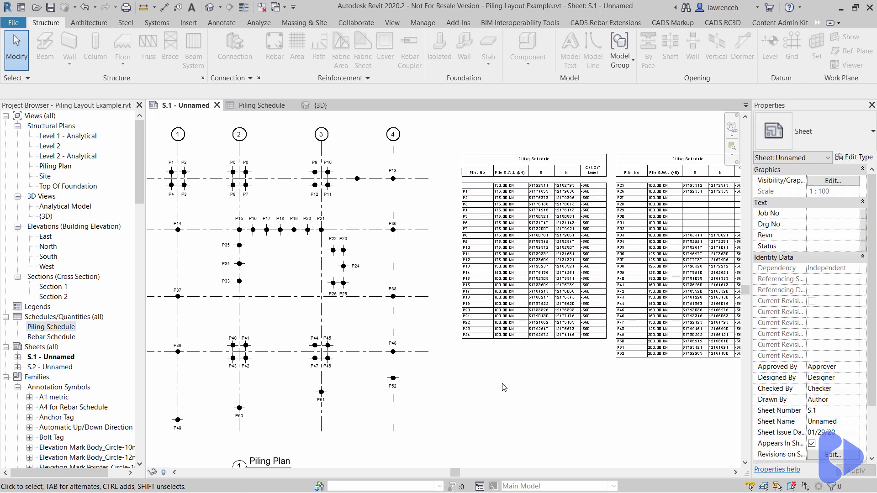
Step: Open sheet S.2 and frame the Foundations GA plan together with Section 1
click(63, 368)
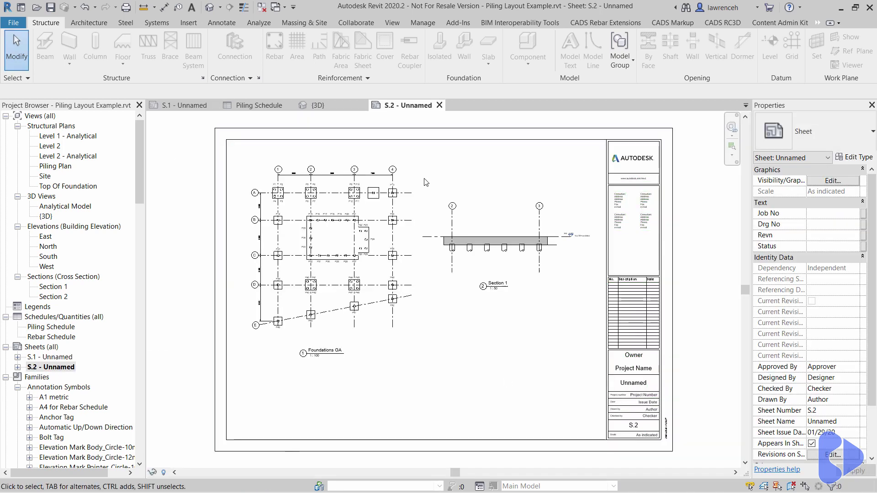
scroll(478, 168, up, 3)
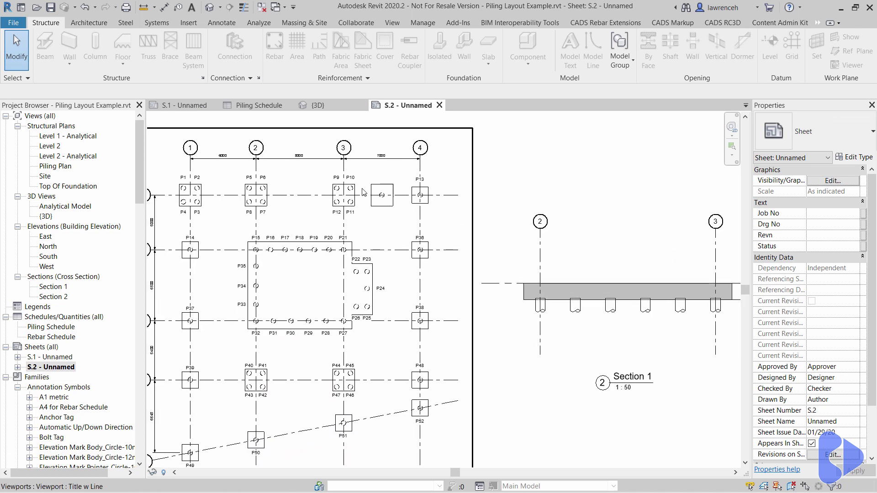
scroll(258, 216, up, 2)
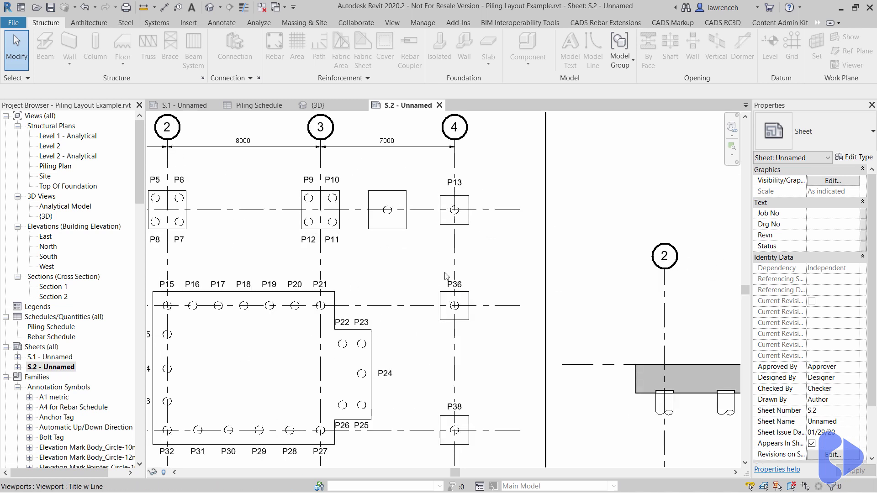
scroll(338, 221, up, 2)
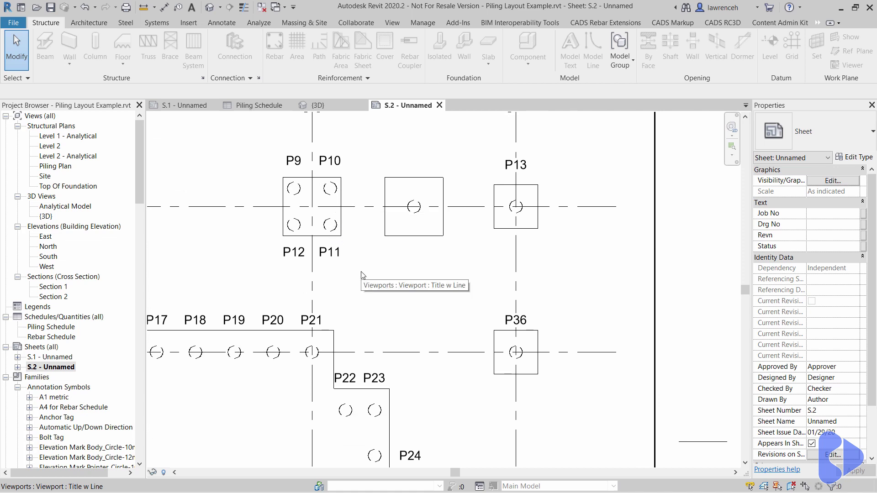
scroll(363, 275, down, 3)
middle_drag(388, 226, 634, 477)
scroll(579, 429, up, 1)
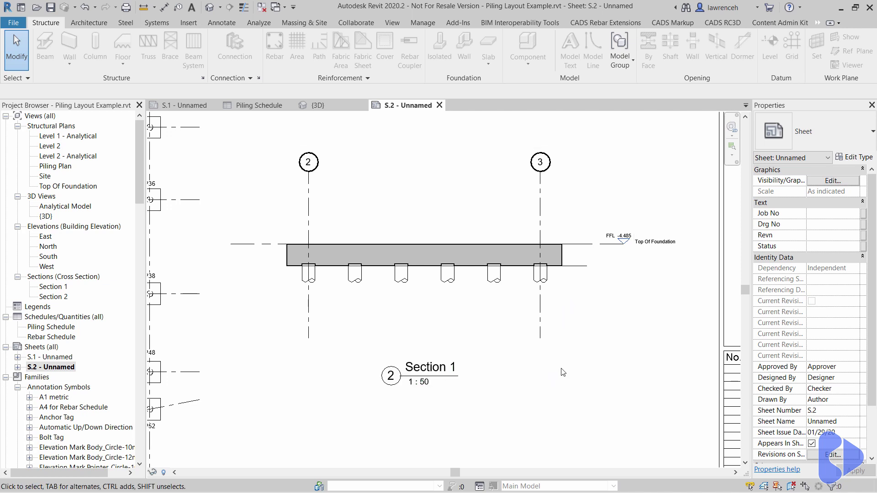
scroll(558, 311, down, 3)
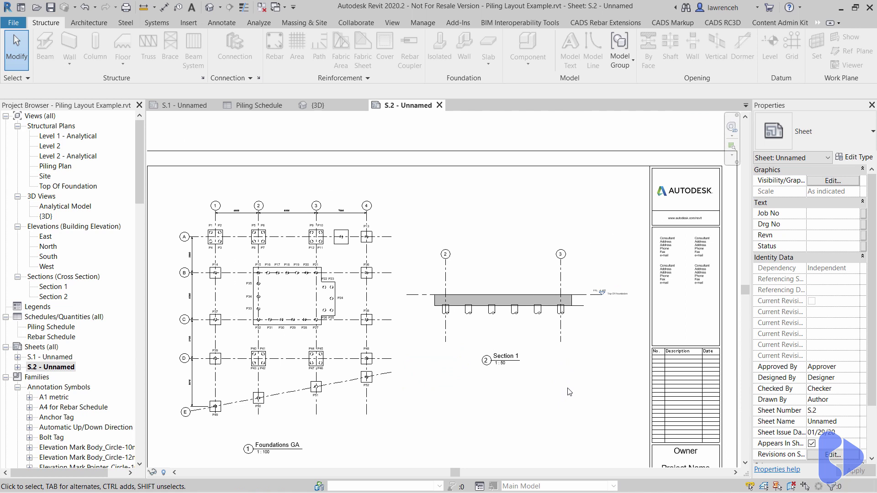
Step: In the Top Of Foundation plan, start an Isolated foundation of type Pile-Steel Pipe 300mm Diameter
double_click(68, 186)
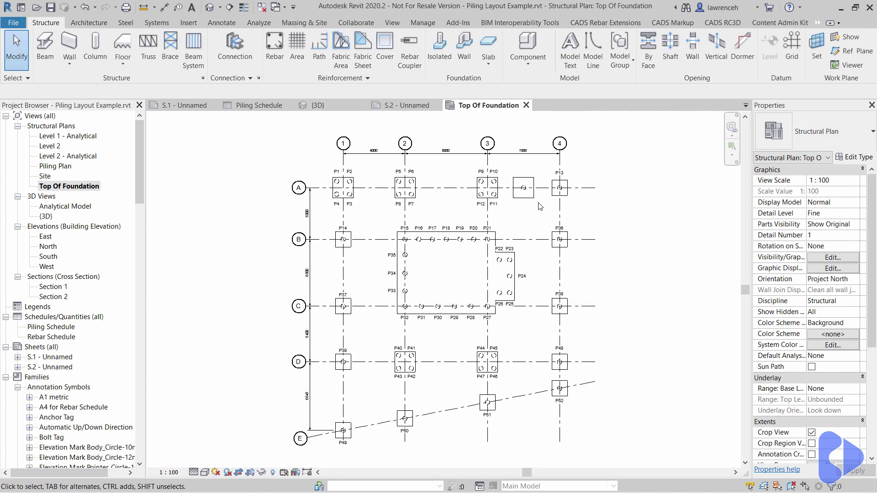
scroll(522, 218, up, 3)
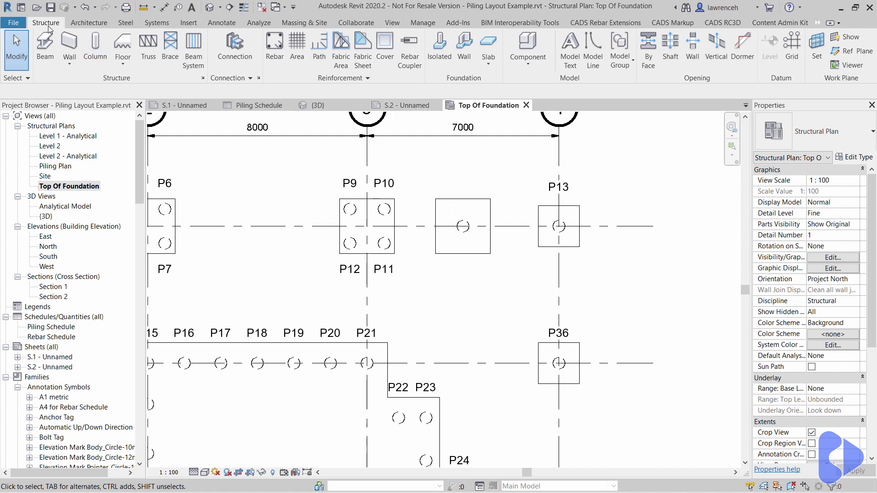
click(439, 48)
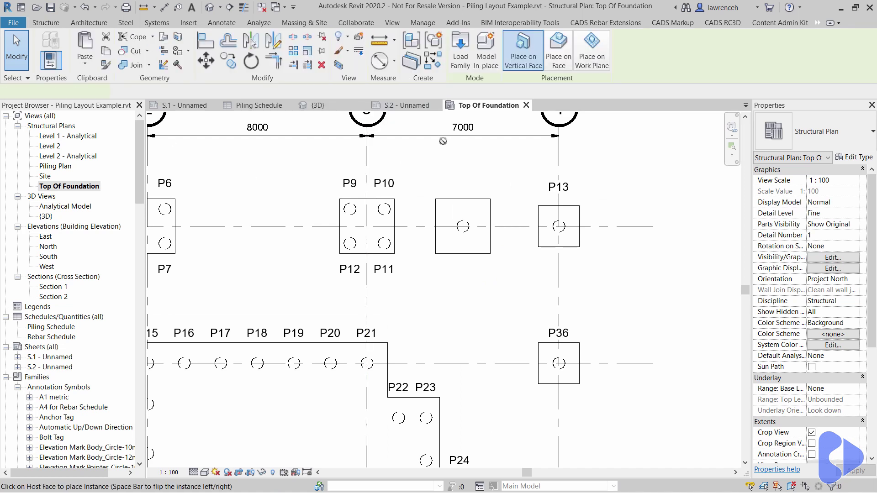
click(822, 132)
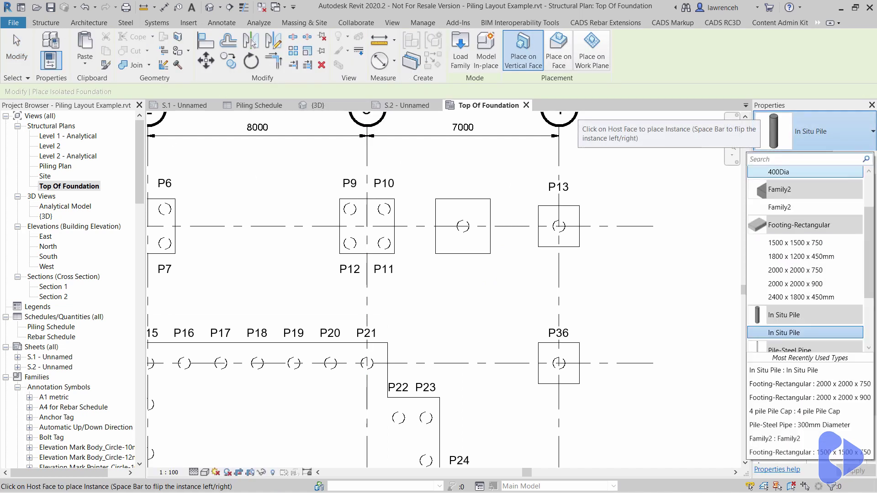
scroll(786, 275, up, 1)
scroll(793, 285, down, 3)
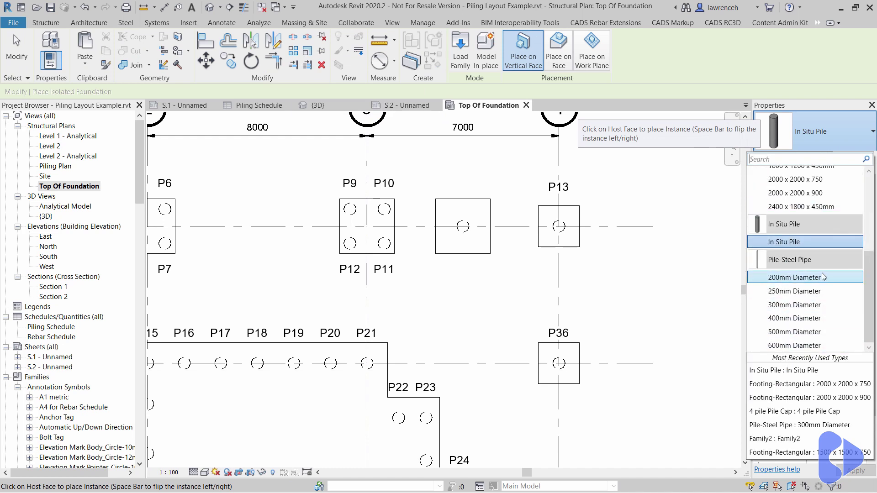
click(804, 305)
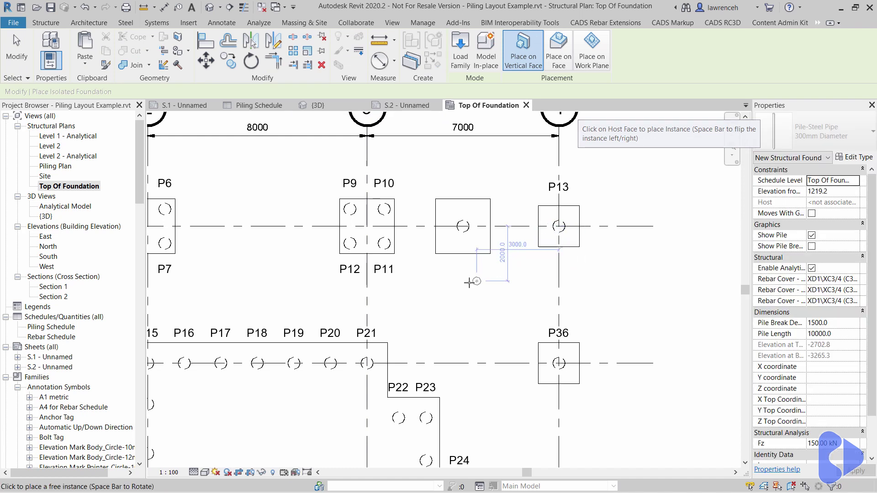
Step: Finish placing the two steel pipe piles and select one to check its dimensions
scroll(469, 283, up, 2)
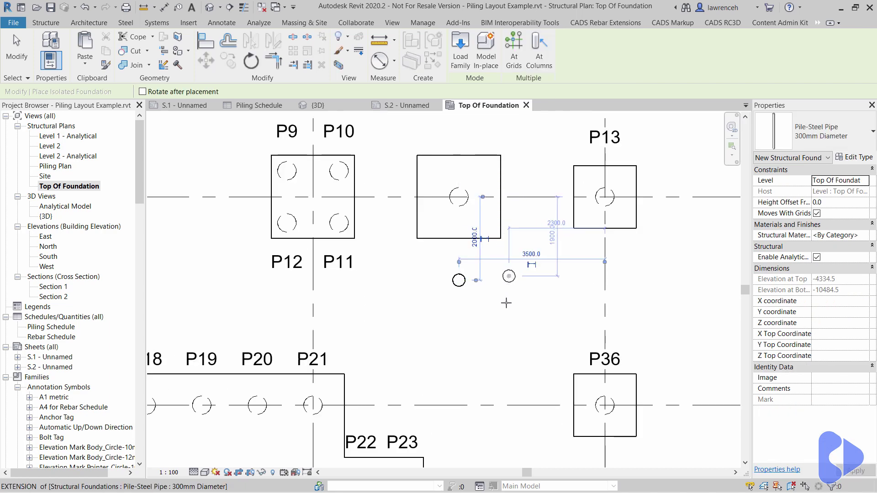
key(Escape)
key(Escape)
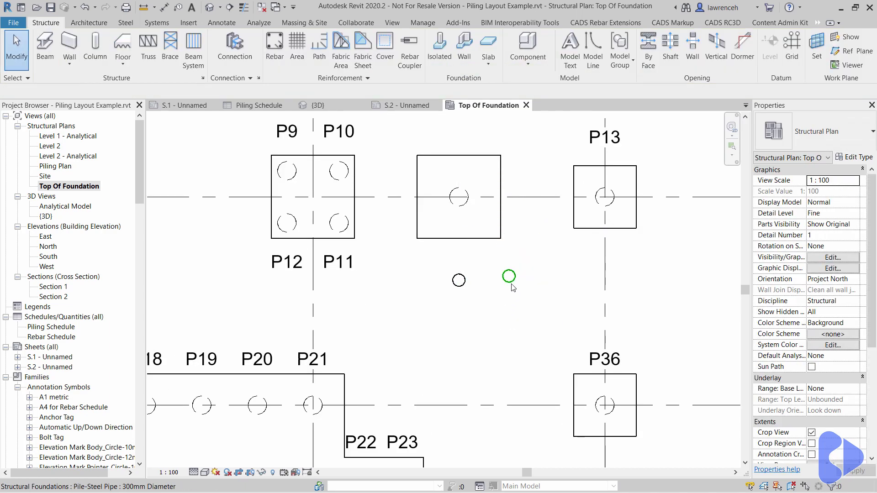
click(516, 288)
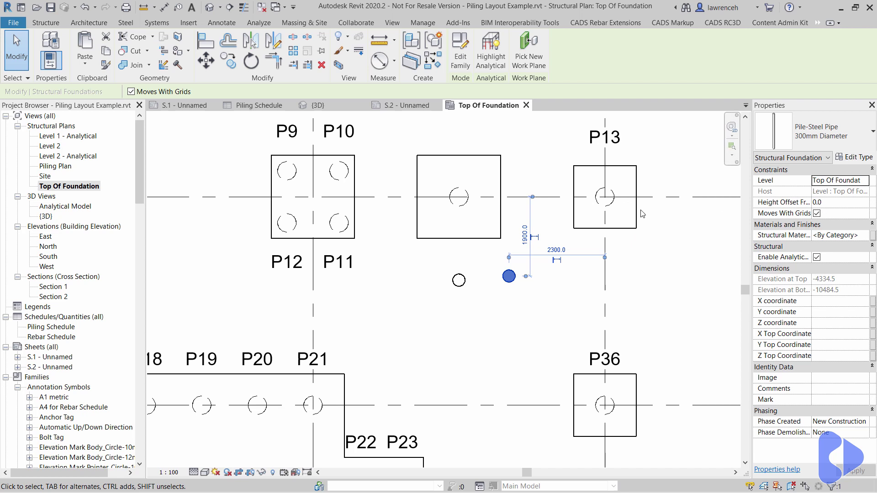
scroll(579, 270, up, 2)
Step: Centre the view on the two new piles and start the Annotate Spot Coordinate tool
click(559, 302)
middle_drag(560, 306, 563, 315)
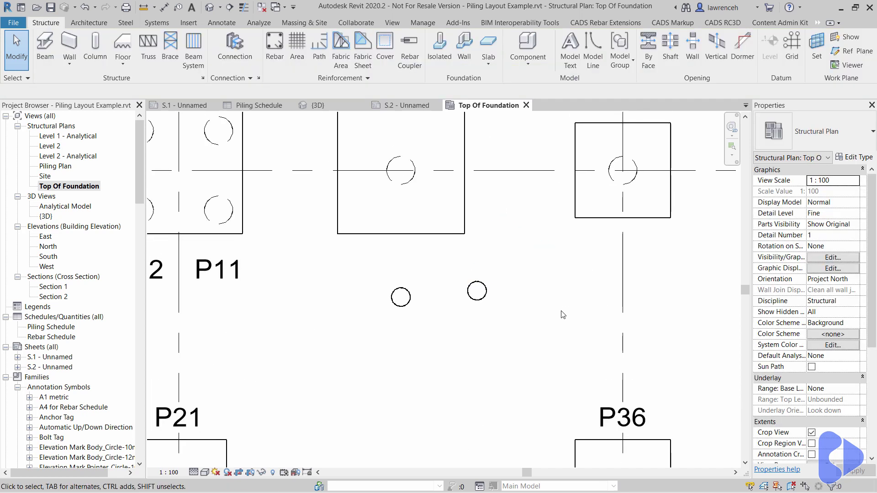
scroll(481, 300, up, 2)
middle_drag(489, 317, 483, 327)
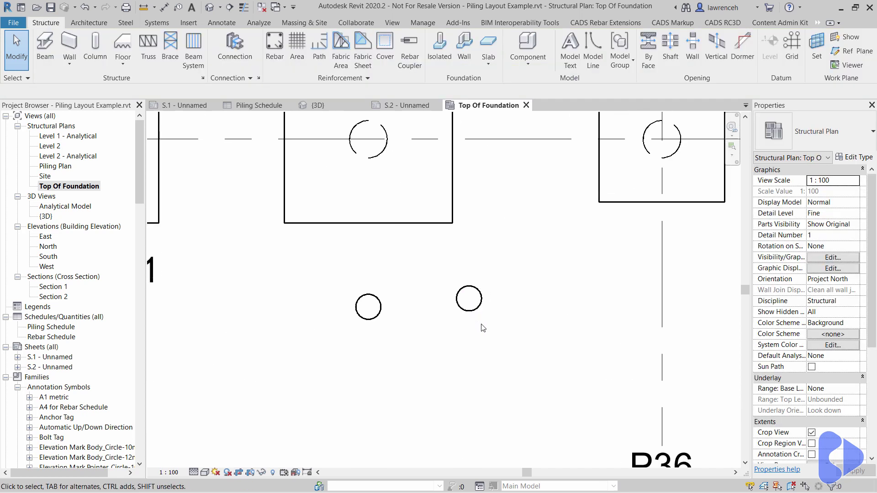
click(222, 23)
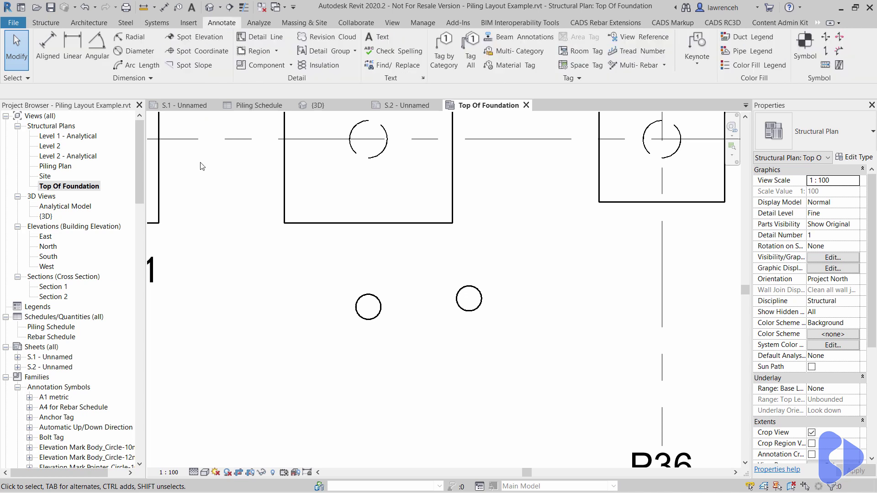
click(200, 51)
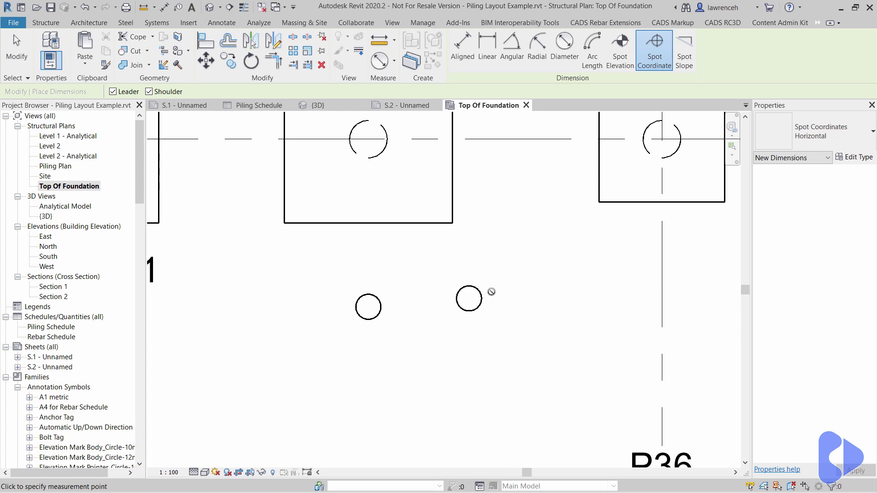
scroll(450, 330, down, 2)
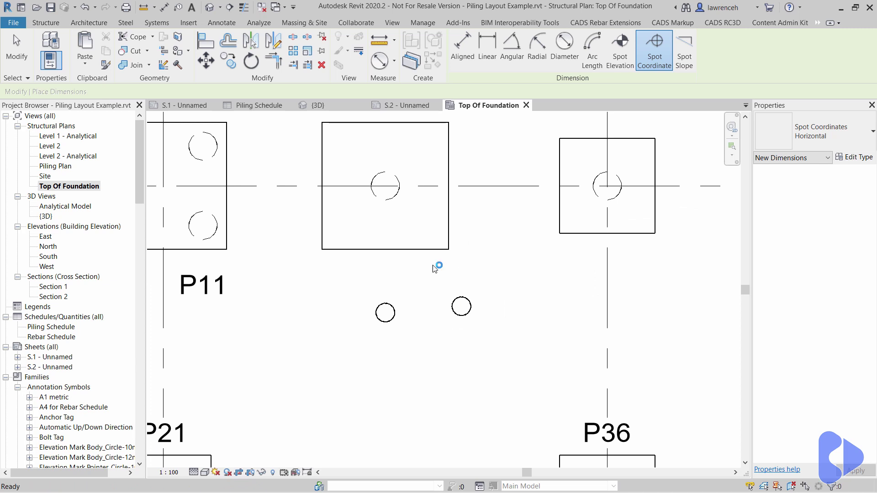
Step: Cut Section 3 through the new piles and open its view
key(Escape)
key(Escape)
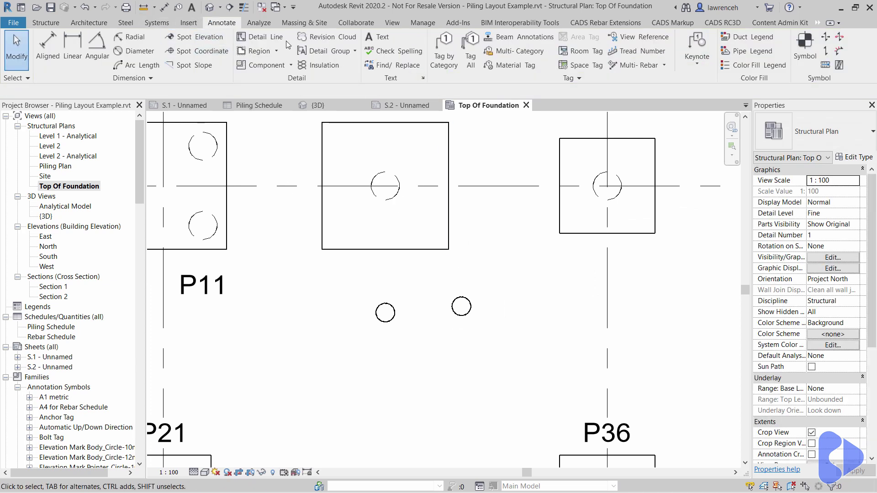
click(232, 6)
click(355, 326)
click(493, 326)
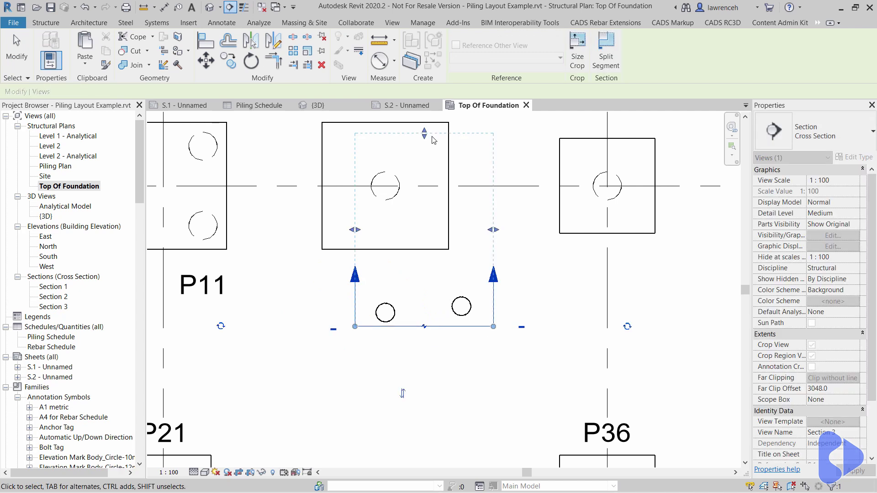
key(Escape)
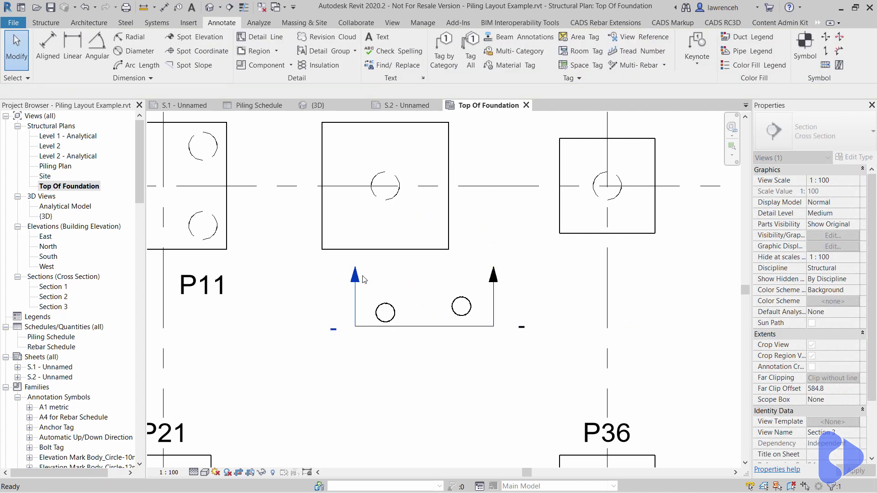
double_click(356, 279)
scroll(451, 191, up, 5)
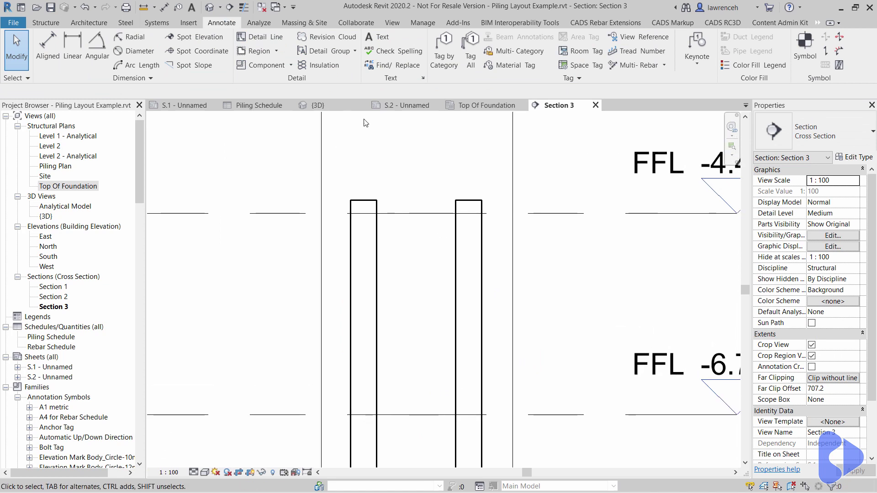
Step: Inspect Section 3 down to the FFL -4.485 level with an aligned dimension, then close it
click(165, 7)
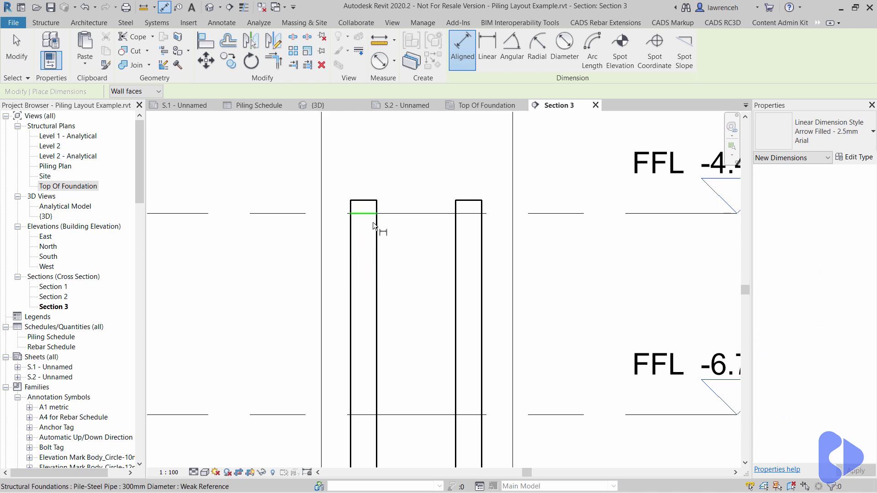
scroll(378, 243, down, 2)
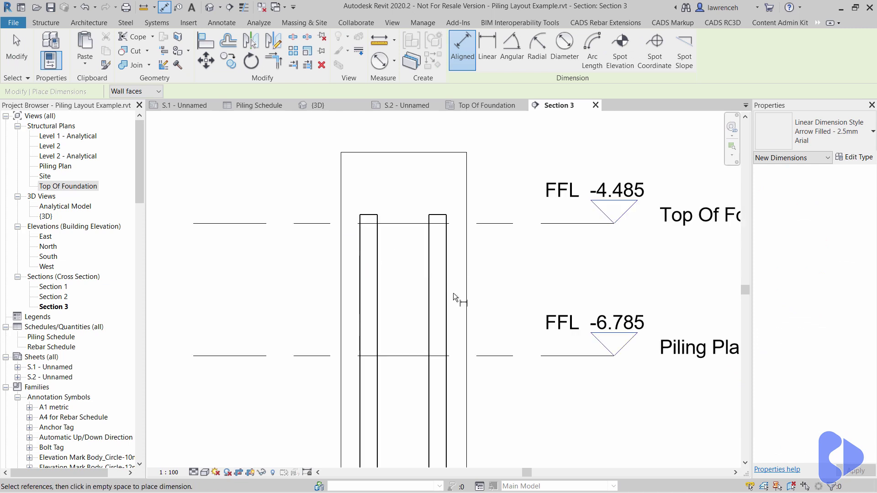
middle_drag(442, 379, 445, 337)
middle_drag(382, 320, 393, 347)
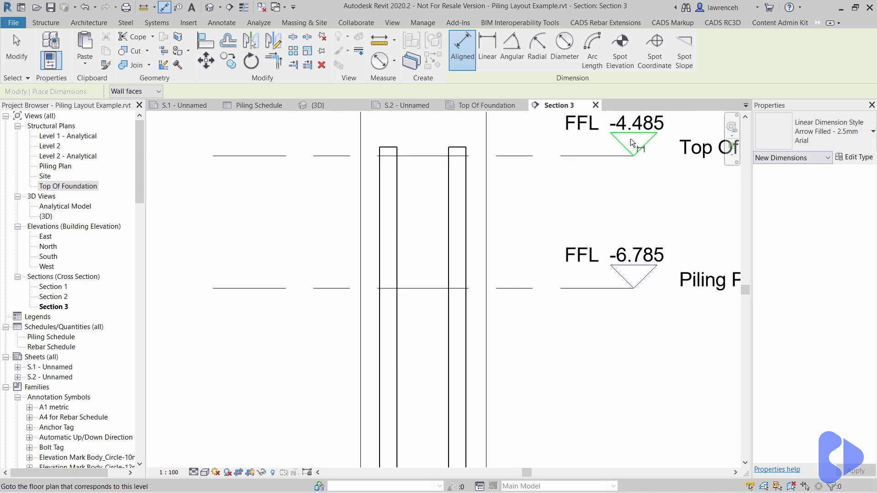
click(596, 105)
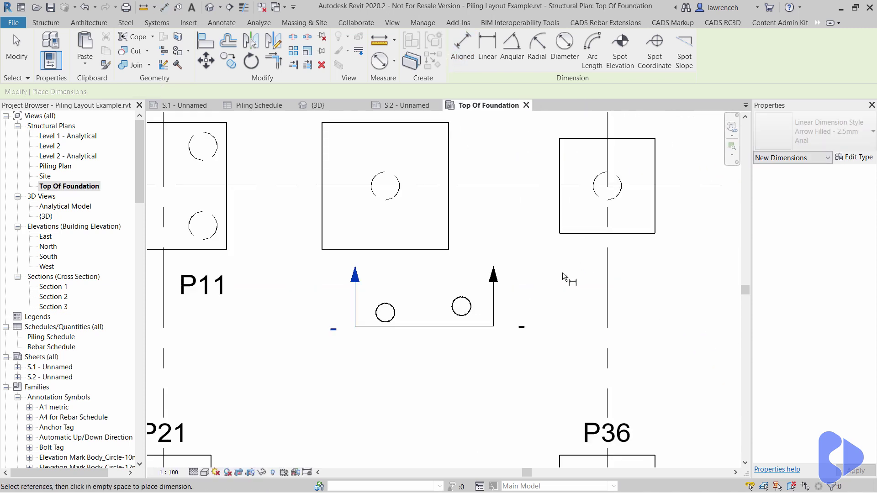
key(Escape)
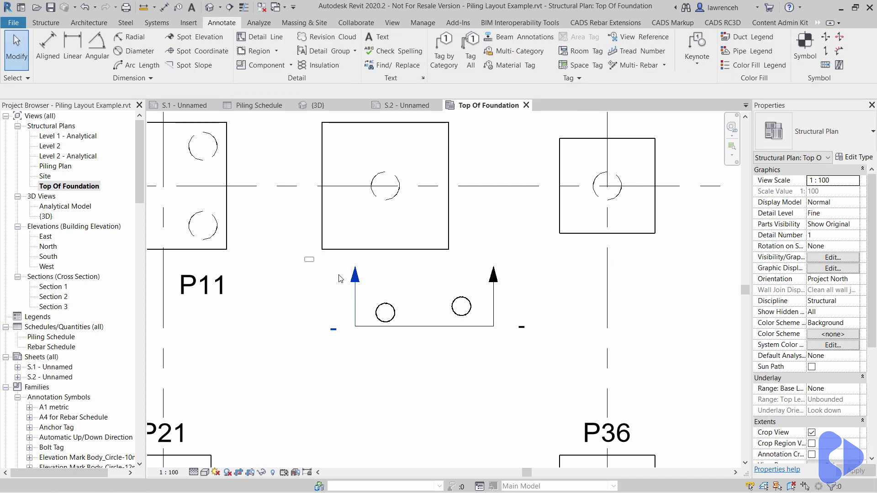
Step: Delete the Section 3 marker and confirm removing the view
drag(305, 256, 577, 394)
key(Delete)
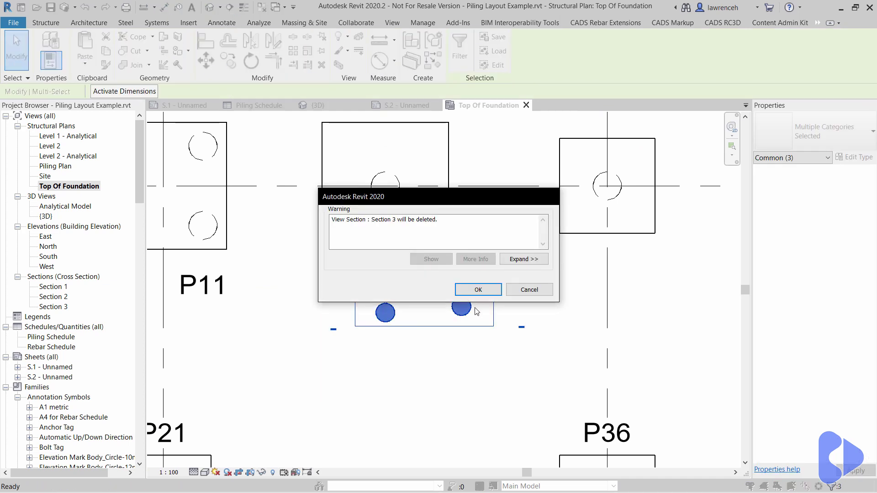
click(496, 291)
scroll(466, 311, down, 2)
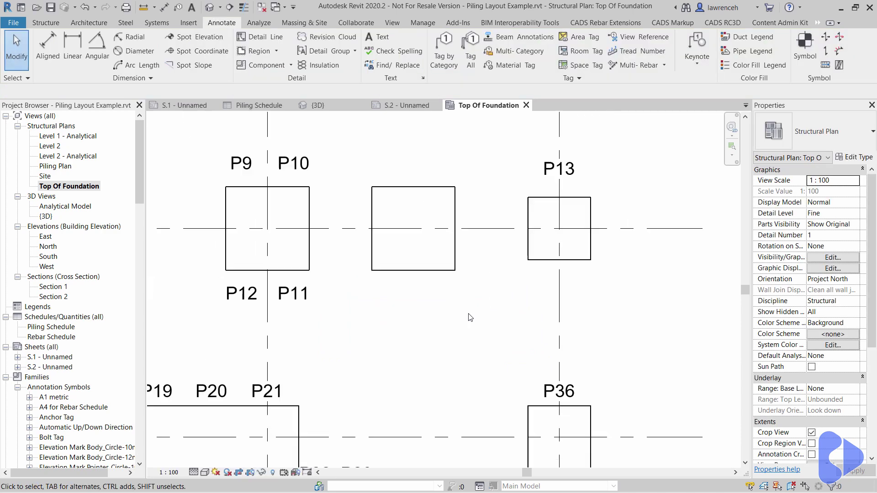
Step: Switch to the {3D} view and orbit to inspect the piles
click(330, 106)
shift+middle_drag(560, 316, 387, 232)
scroll(257, 231, up, 5)
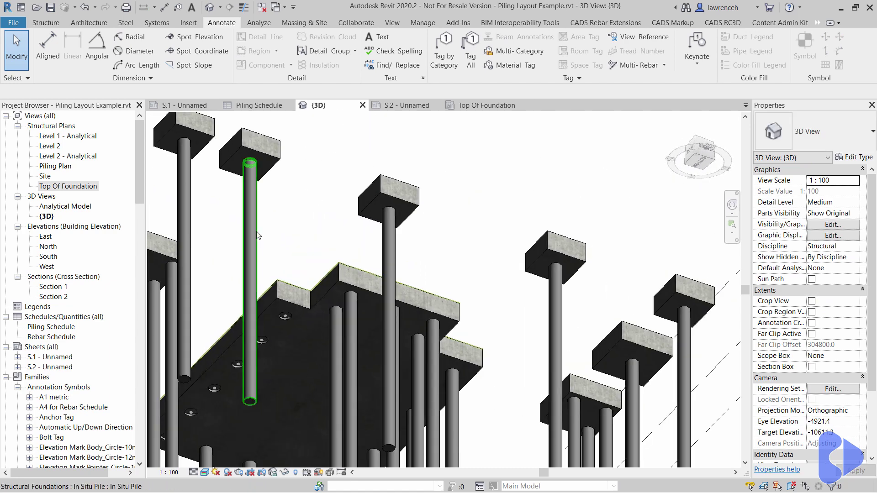
click(257, 231)
click(229, 255)
middle_drag(190, 200, 287, 195)
Step: Use Create Similar on an In Situ Pile to place a new pile on a pile cap face
click(286, 195)
right_click(286, 195)
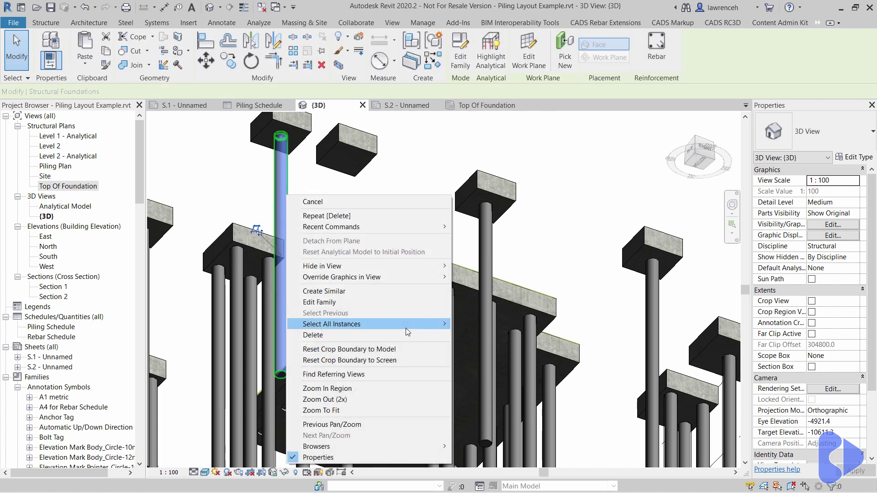
click(374, 286)
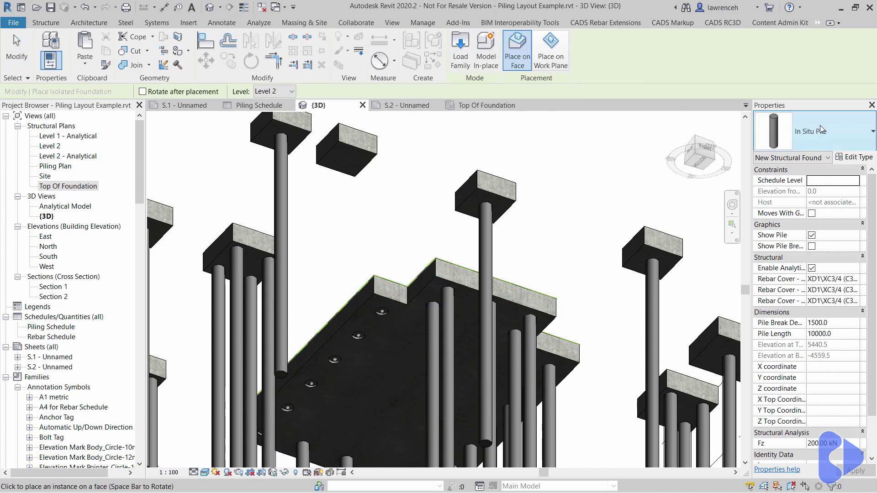
click(802, 132)
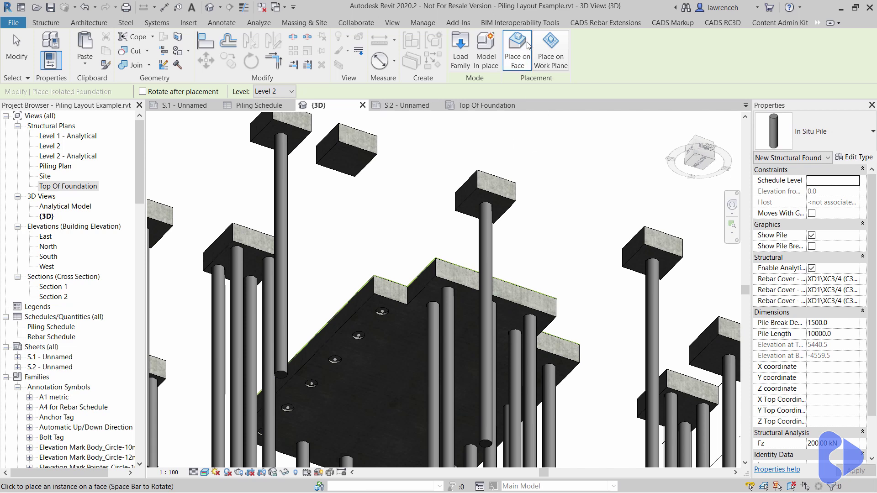
scroll(344, 165, up, 5)
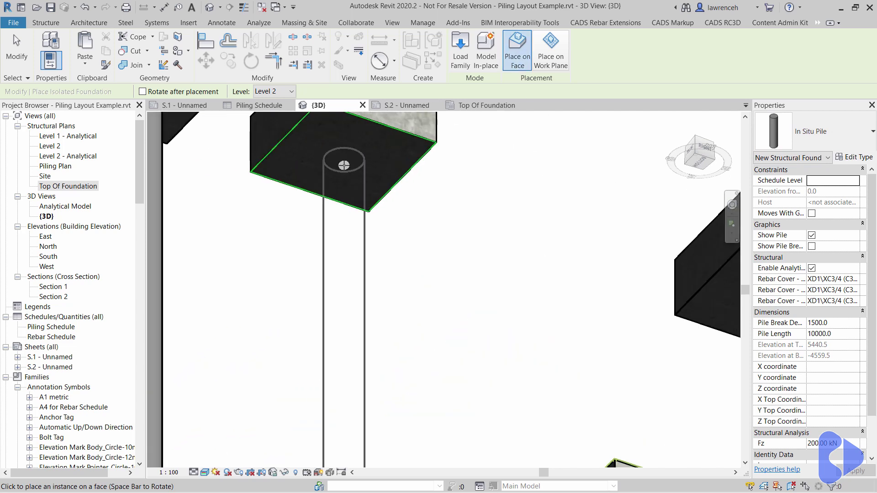
click(347, 163)
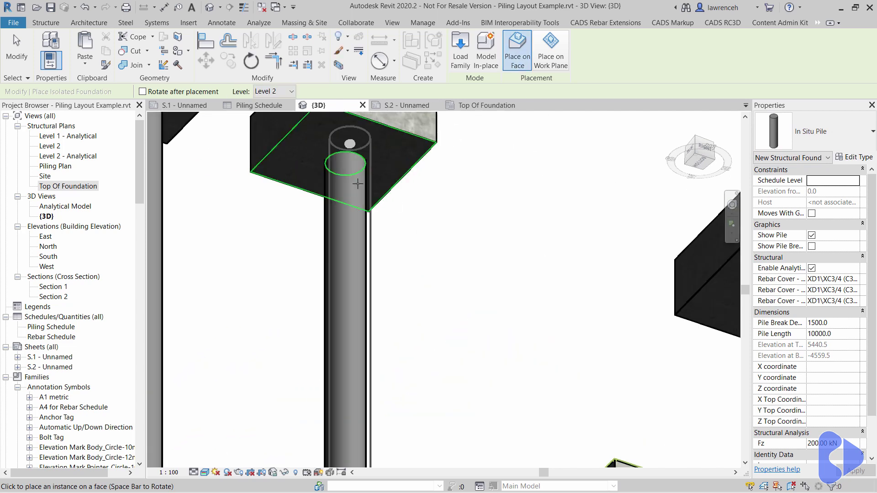
key(Escape)
Step: Select the new pile, view the cap's top face, and try Create Similar again
click(356, 156)
scroll(356, 154, up, 2)
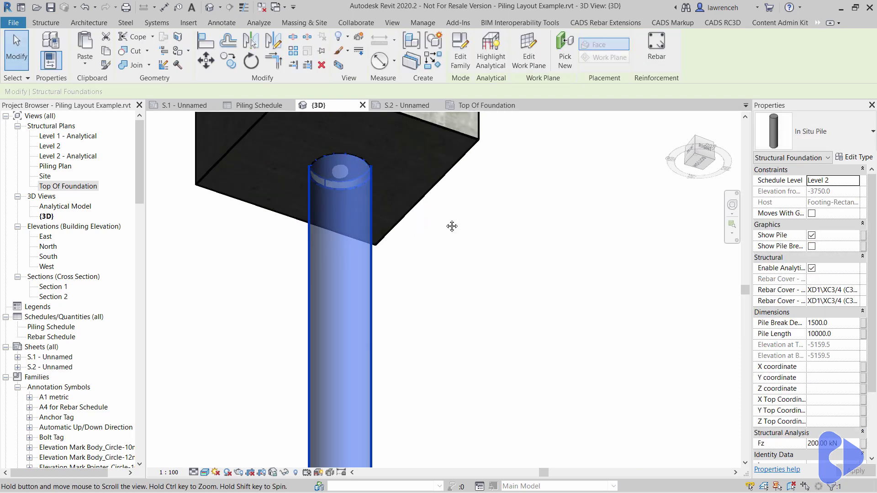
shift+middle_drag(452, 225, 454, 200)
scroll(461, 212, down, 4)
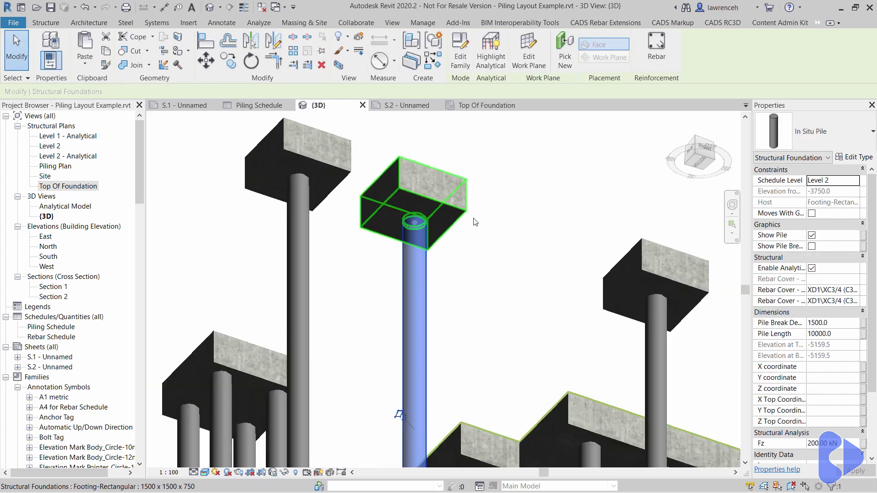
right_click(425, 289)
click(497, 117)
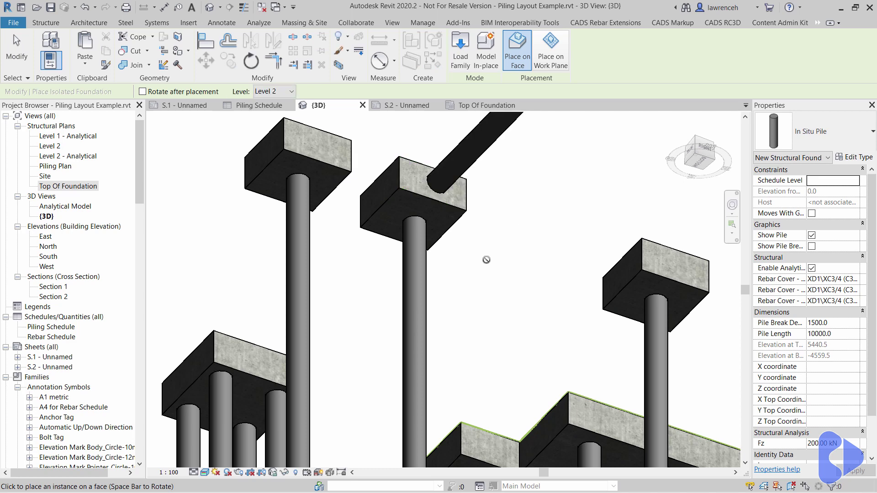
key(Escape)
Step: Inspect the angled pile on the cap top, then deselect it
click(466, 183)
scroll(435, 187, up, 3)
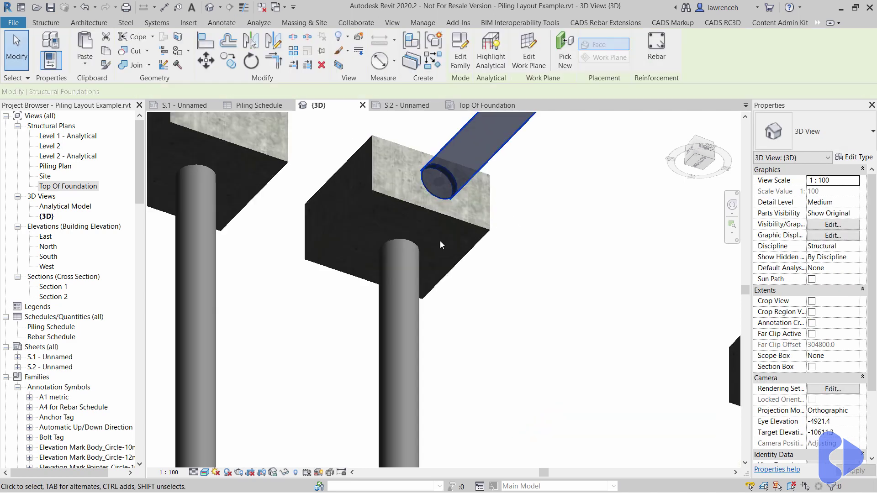
scroll(481, 227, down, 3)
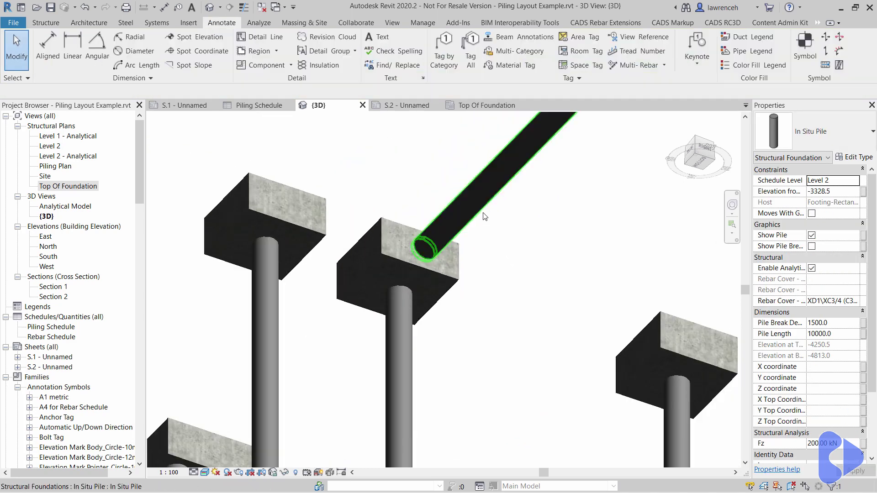
click(522, 224)
scroll(502, 222, down, 4)
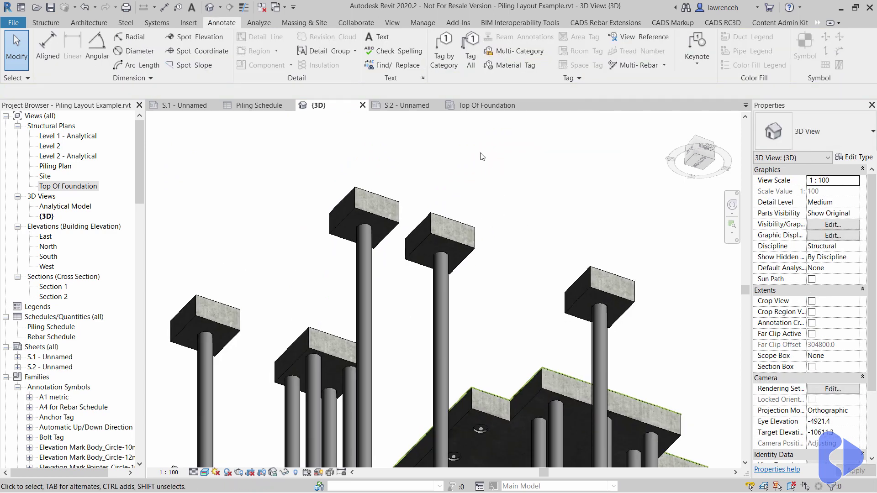
Step: Switch to the Top Of Foundation plan and zoom to the C–E row pile caps
click(485, 109)
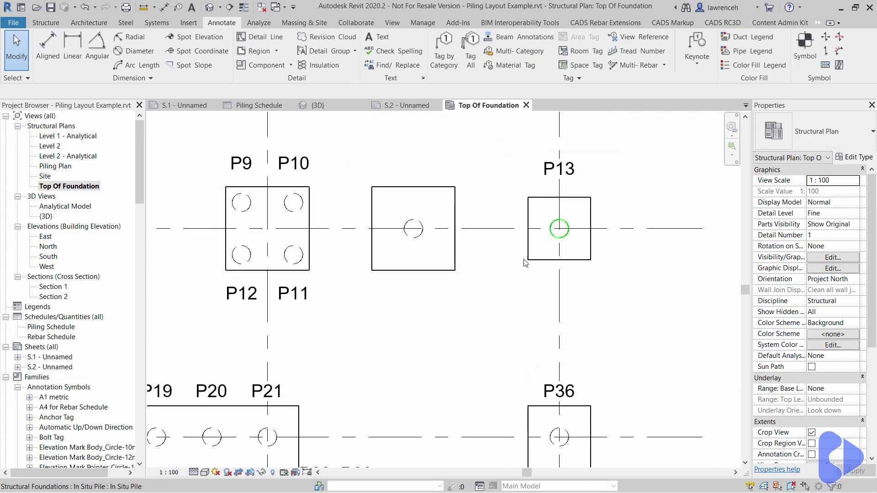
scroll(484, 315, down, 2)
scroll(513, 294, down, 4)
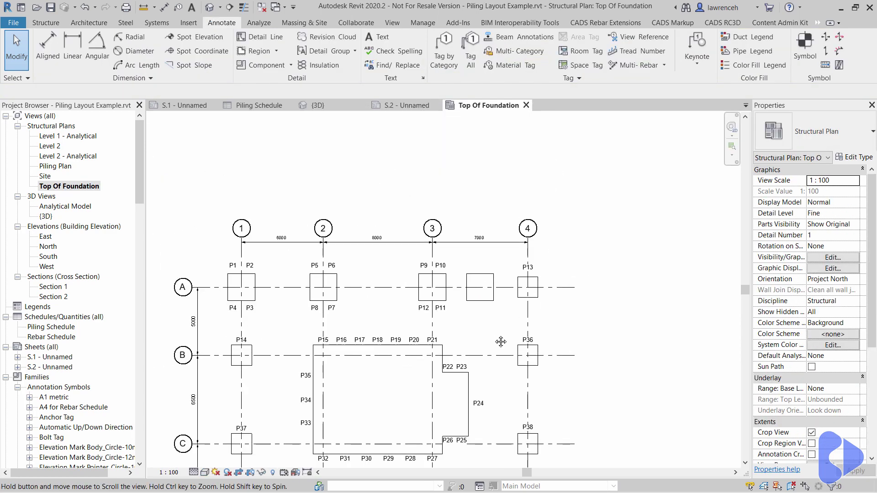
middle_drag(505, 341, 517, 195)
scroll(517, 192, up, 3)
scroll(517, 192, down, 4)
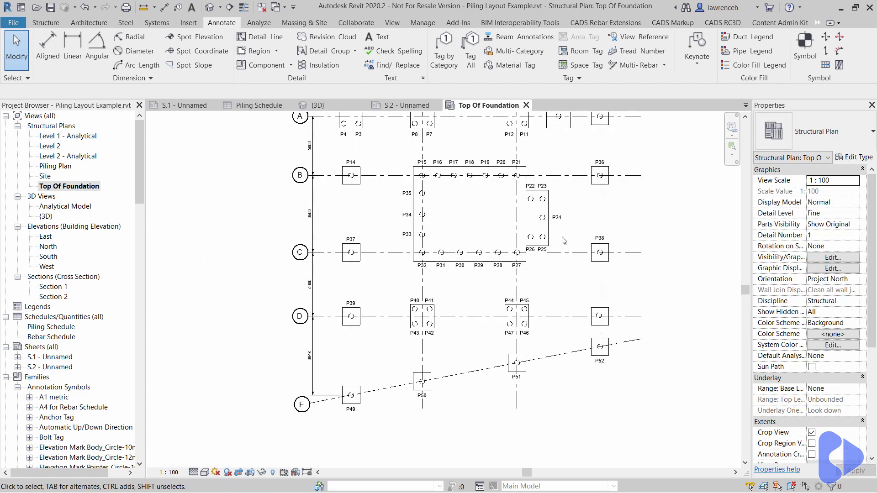
scroll(578, 183, up, 3)
scroll(521, 217, up, 4)
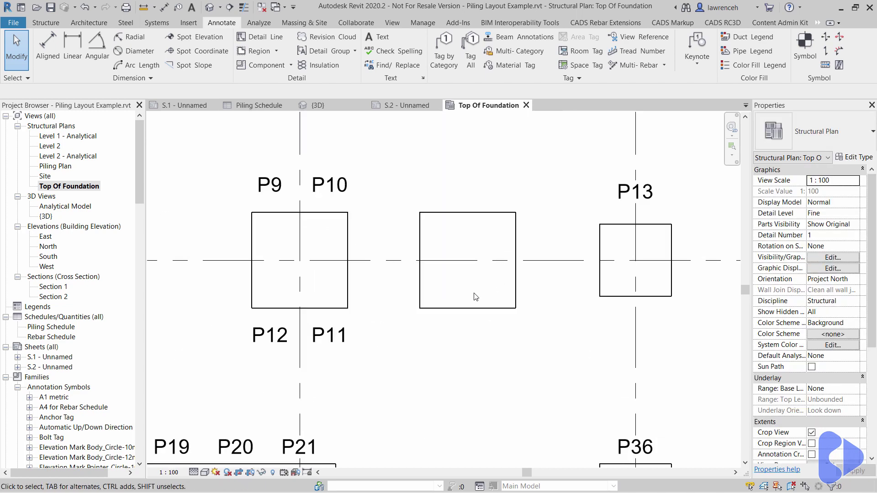
Step: Select the middle footing's pile and try dragging it left
click(474, 273)
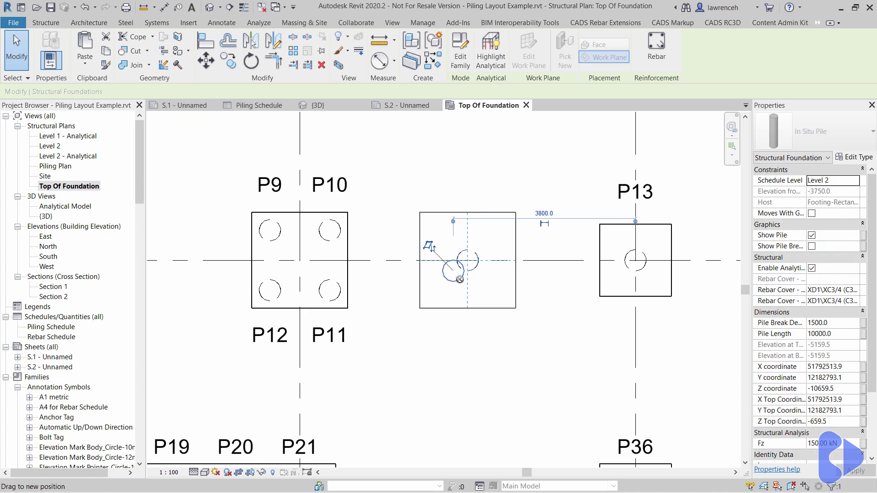
click(509, 334)
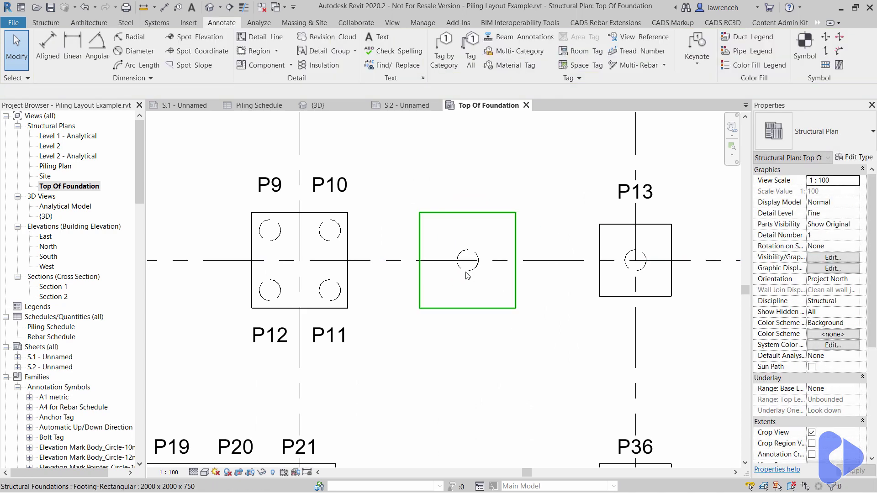
click(460, 269)
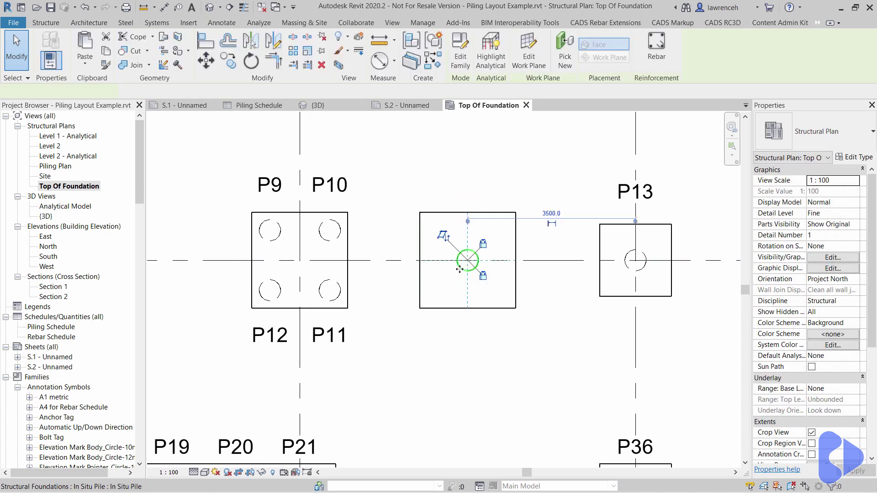
drag(460, 269, 435, 269)
Step: Dismiss the constraint error and move the pile left so it sits 4000 away
click(843, 455)
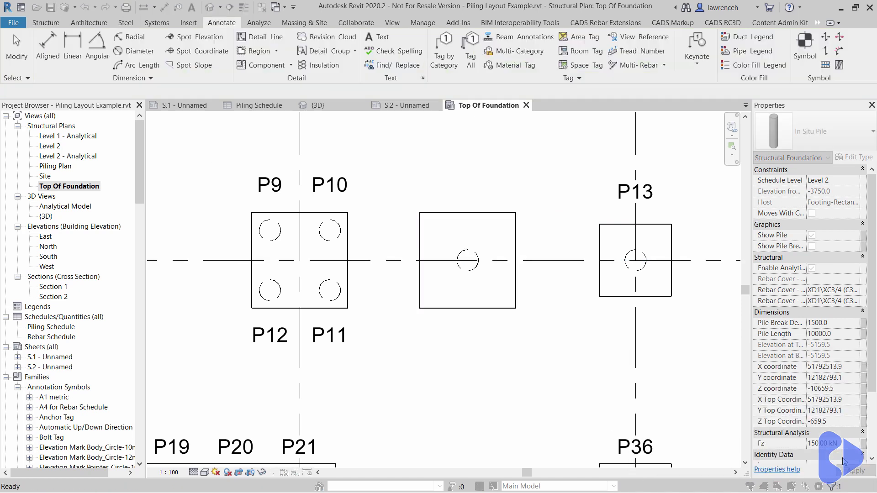
key(Escape)
click(481, 289)
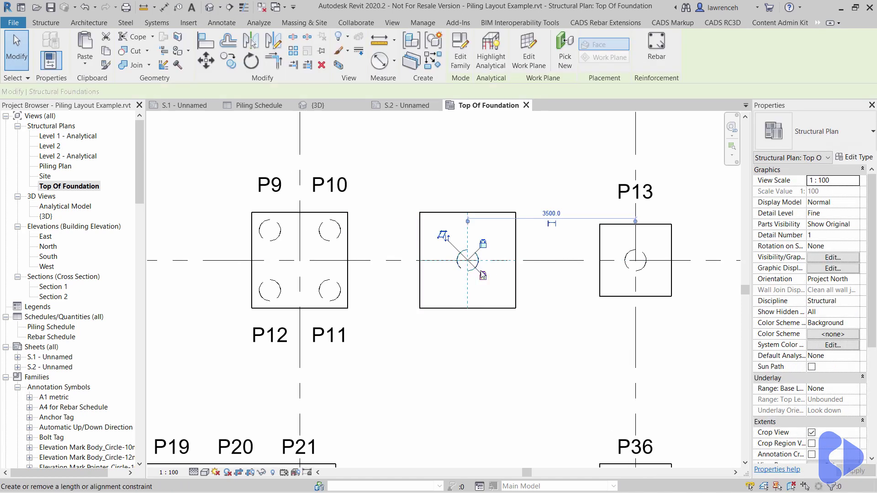
drag(466, 270, 442, 270)
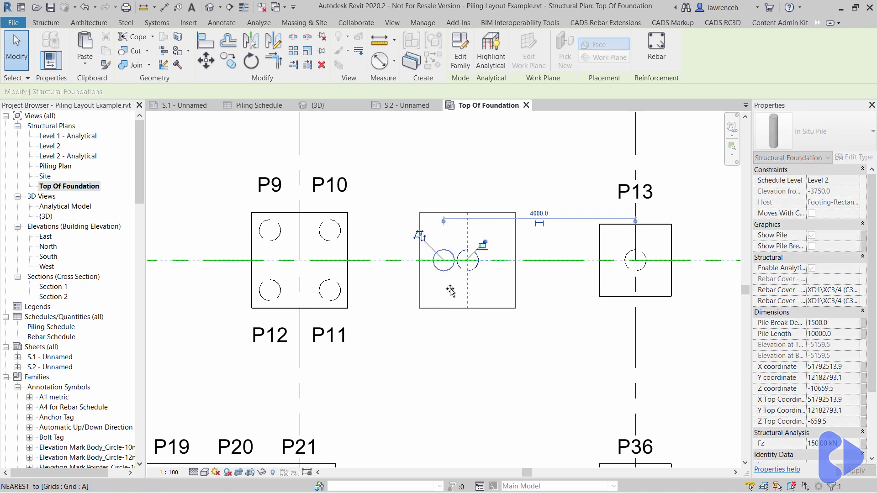
Step: Copy the pile to a second position 1000 beside it in the footing and check both
click(228, 60)
click(444, 260)
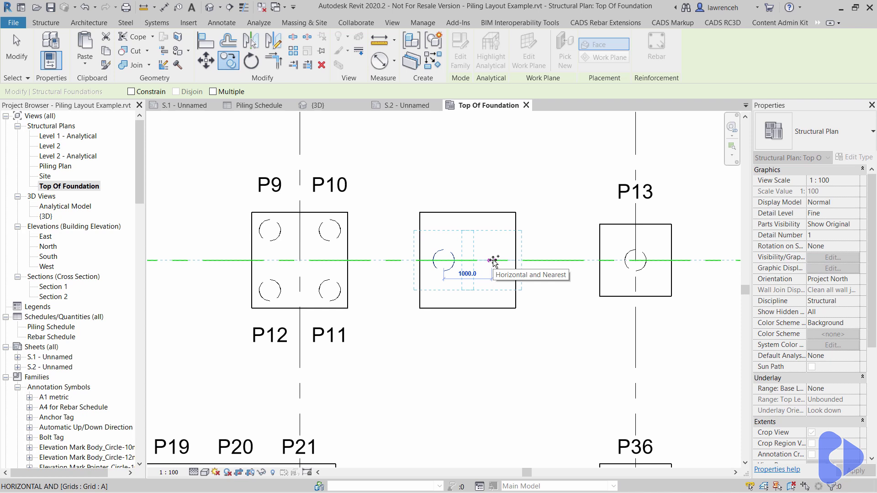
click(493, 261)
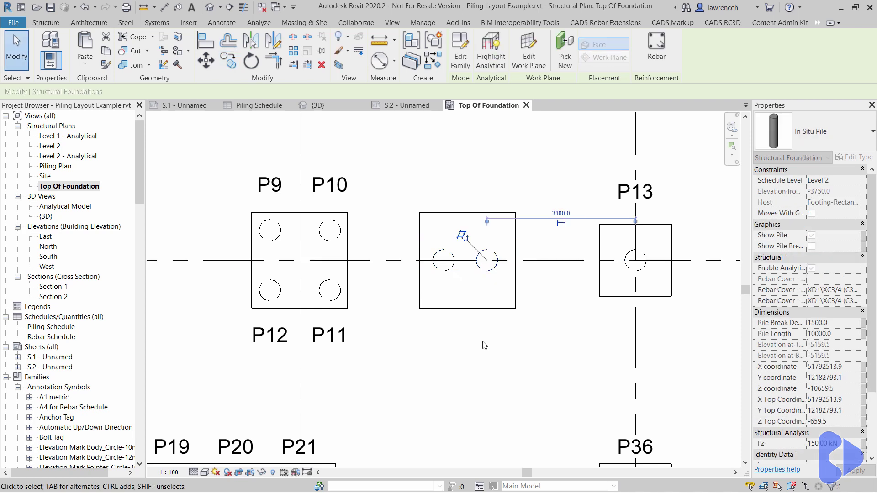
key(Escape)
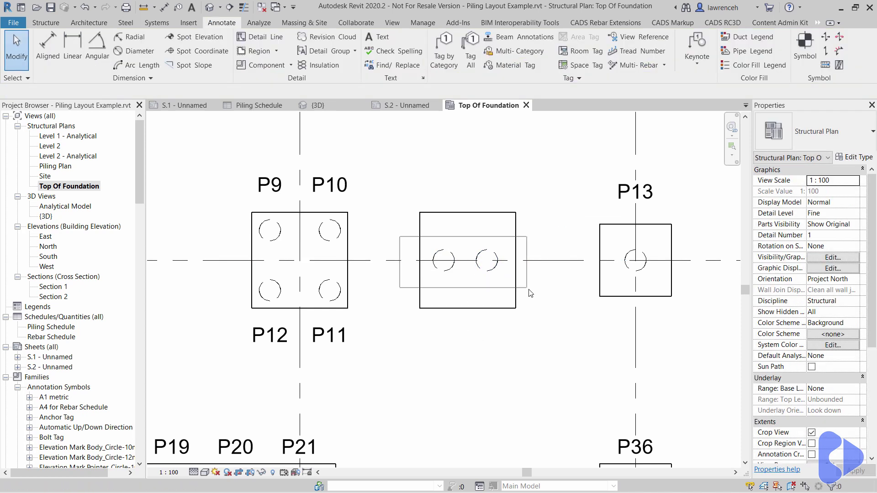
click(453, 268)
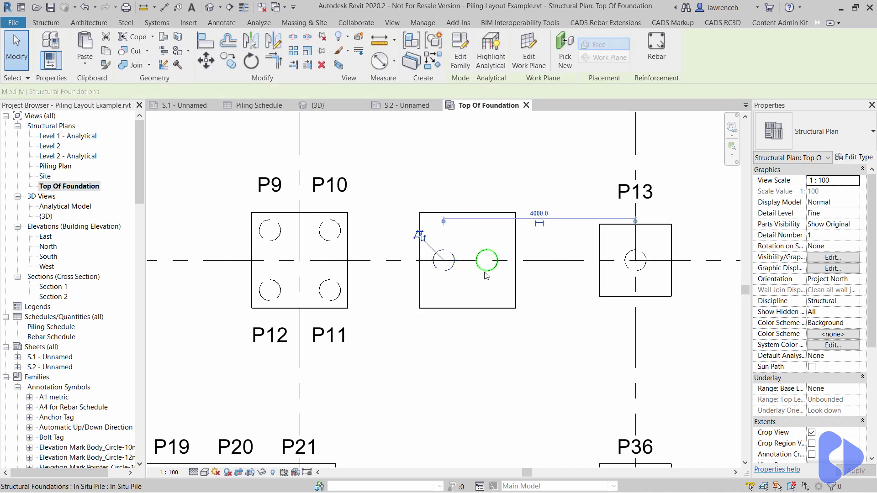
ctrl+click(496, 272)
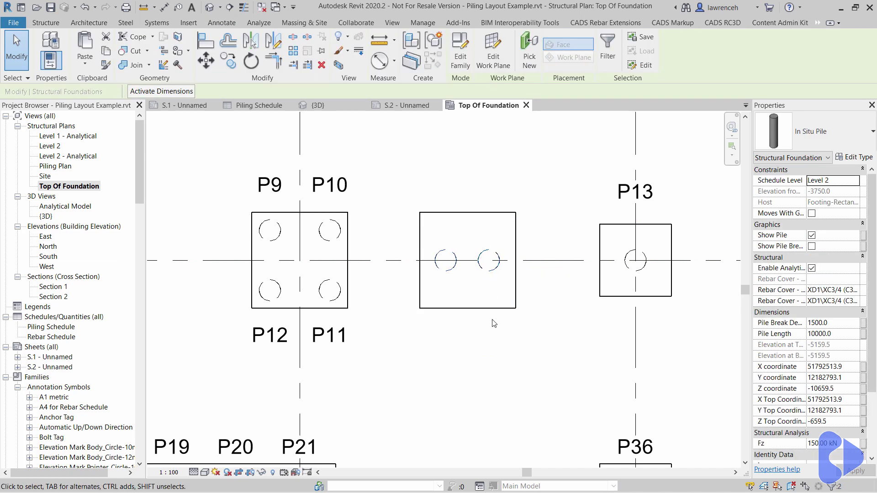
key(Escape)
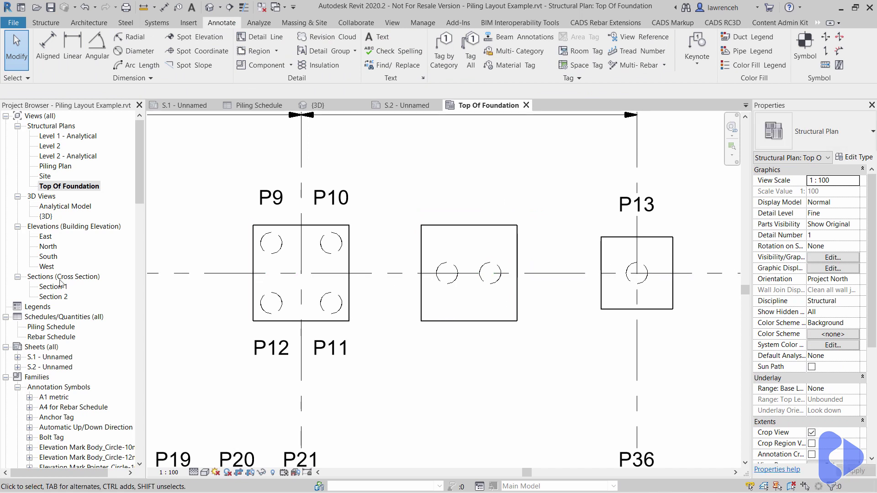
Step: Set the Top Of Foundation plan's detail level to Coarse
click(193, 472)
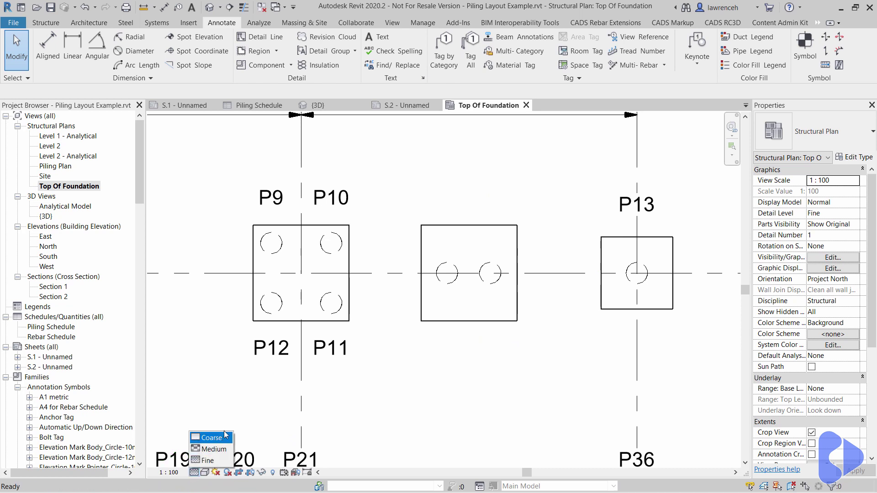
click(211, 438)
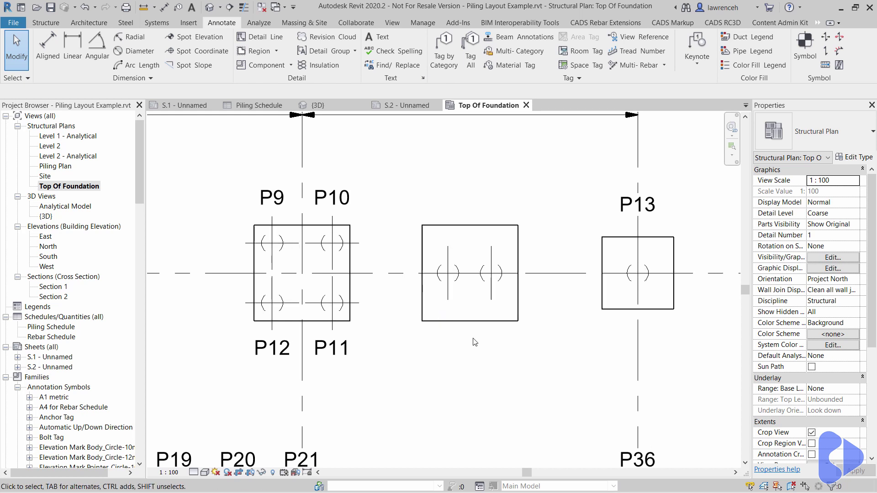
Step: In Visibility/Graphics (VG), set the pct filter's surface transparency to 100
key(v)
key(g)
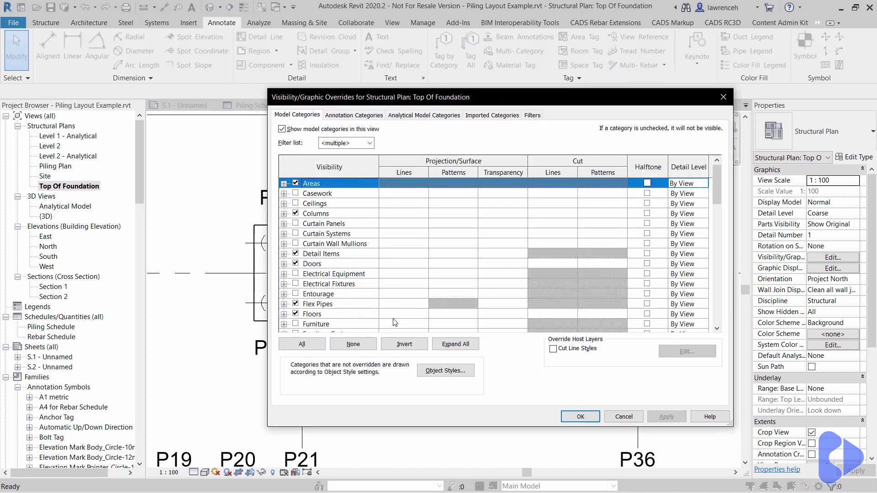
click(532, 115)
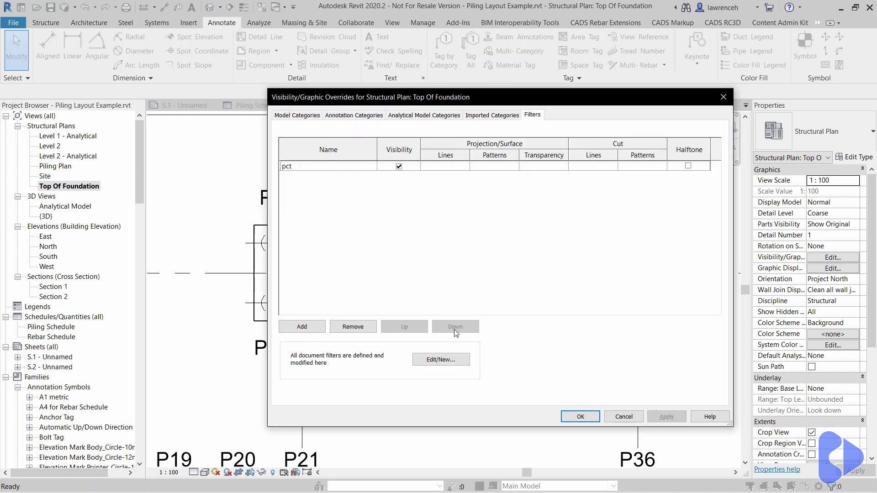
click(296, 170)
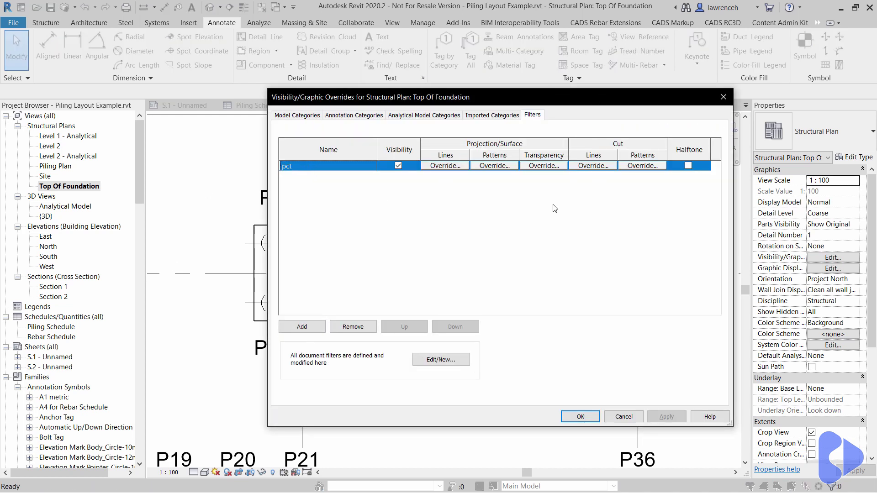
click(543, 166)
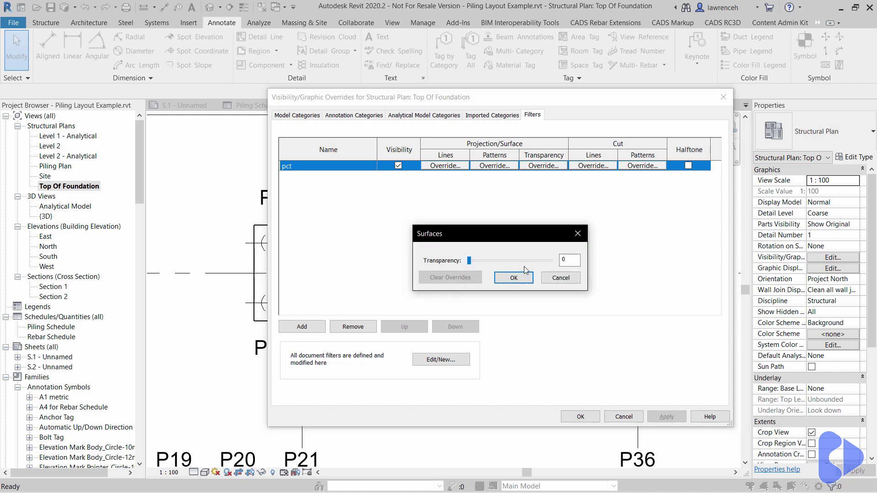
drag(470, 263, 547, 270)
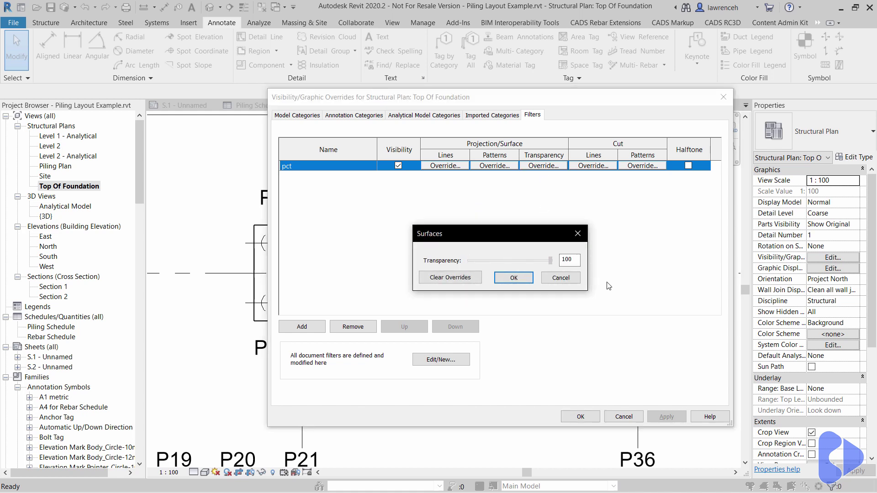
click(514, 277)
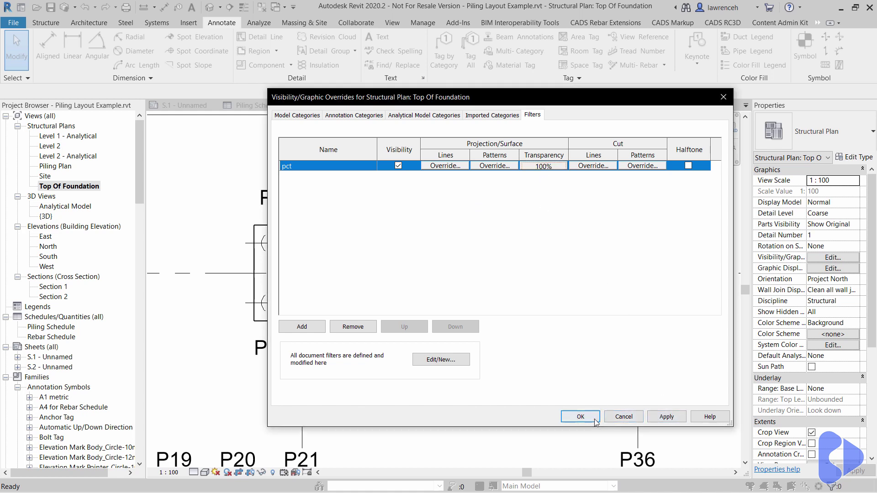
click(581, 416)
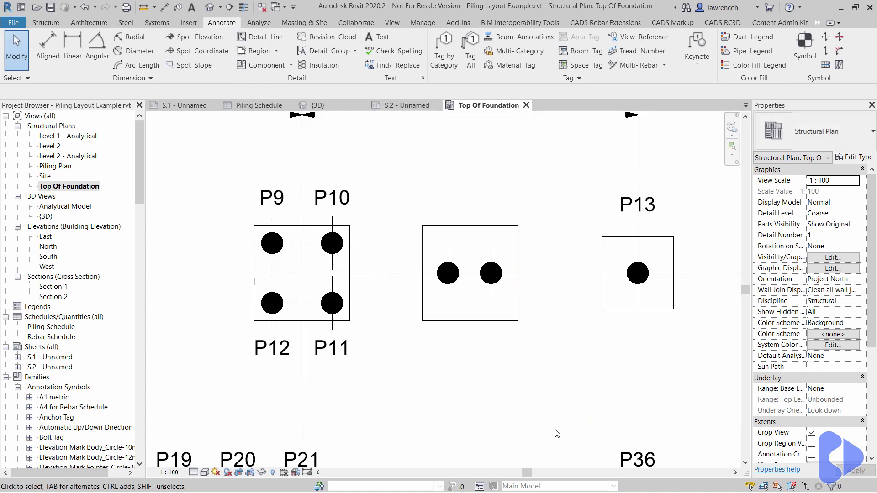
scroll(394, 326, down, 4)
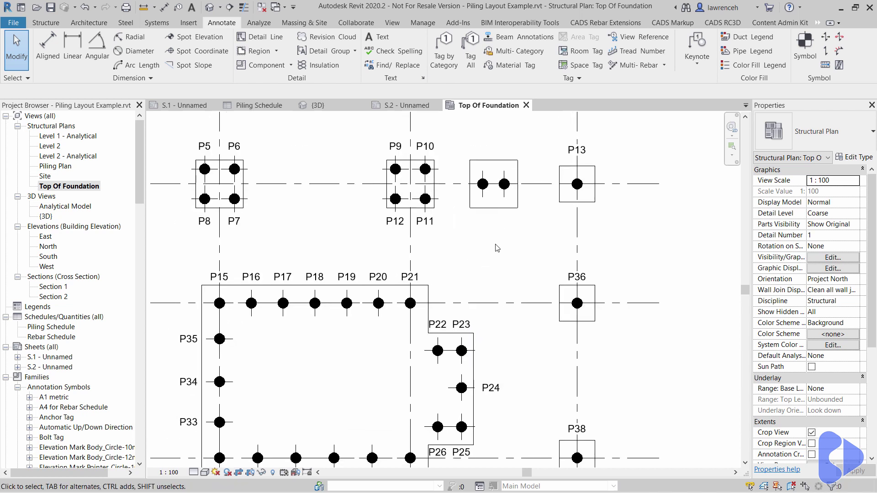
scroll(488, 297, up, 1)
scroll(488, 298, up, 2)
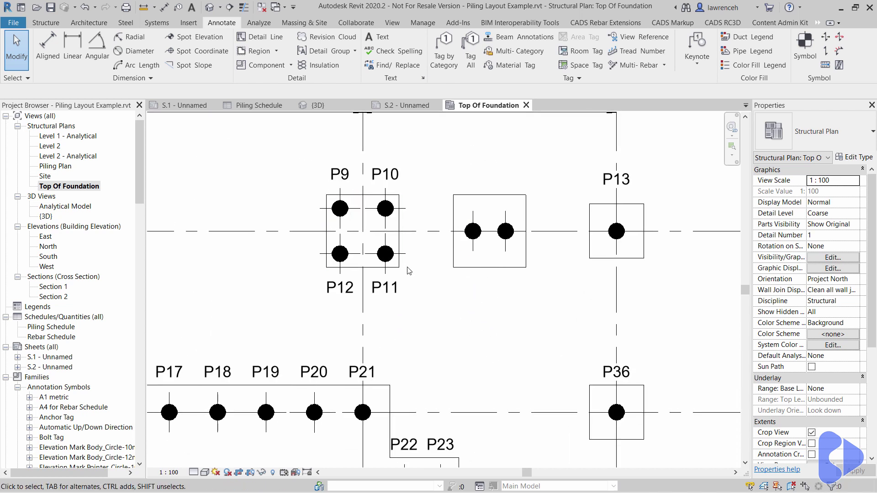
click(392, 23)
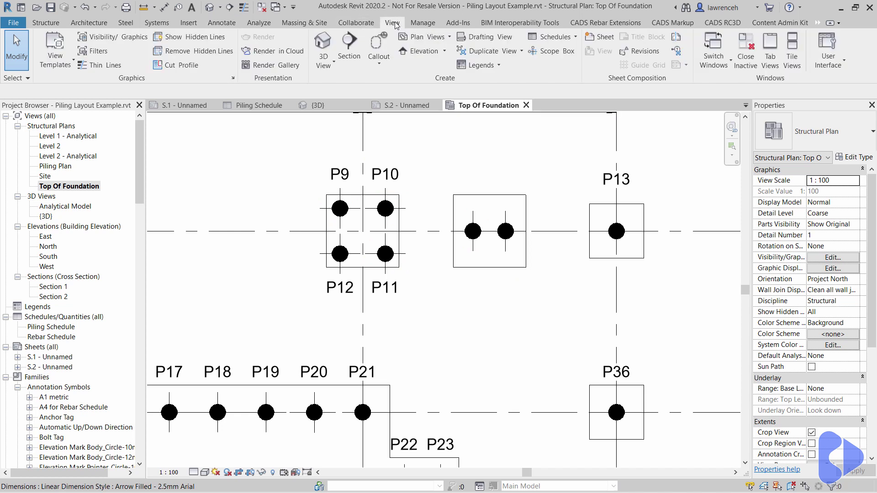
click(94, 52)
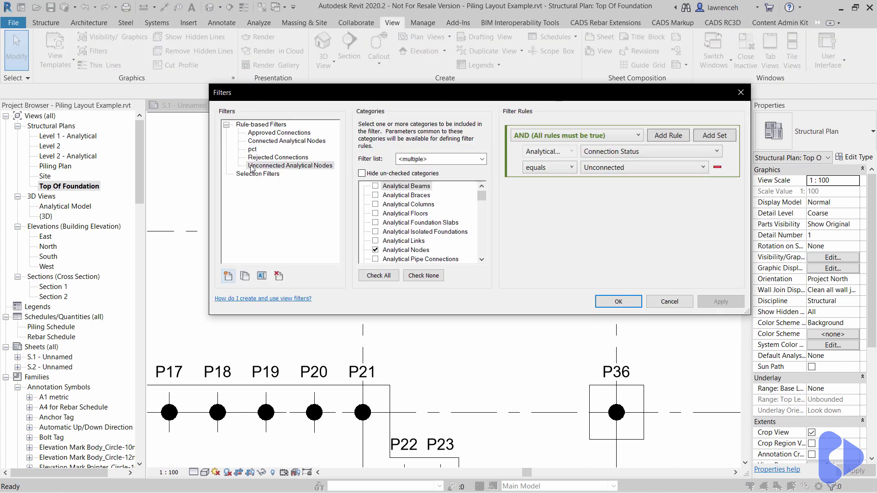
click(252, 149)
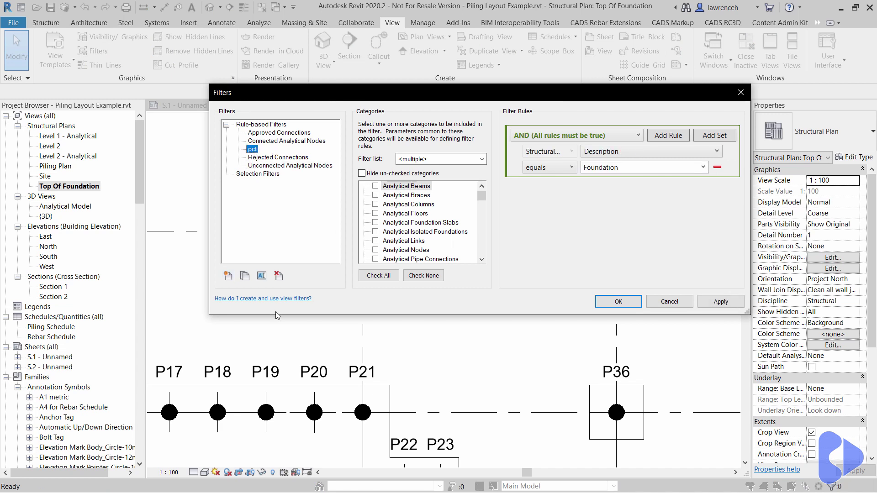
drag(483, 193, 489, 242)
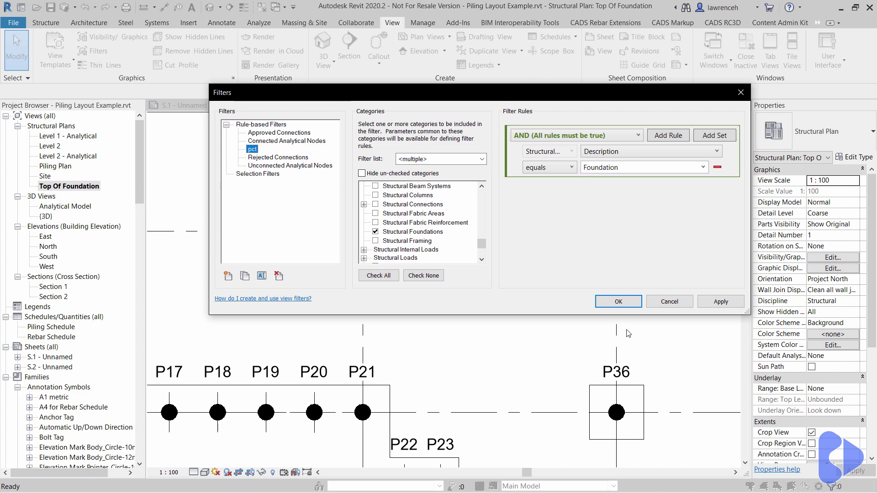
click(619, 301)
click(524, 268)
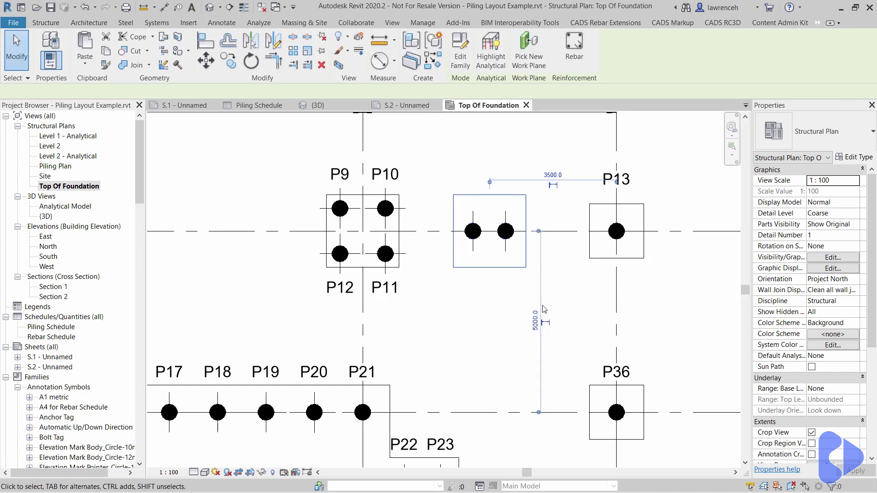
Step: Clear the 'Foundation' description in the footing's type properties and deselect the footing
click(855, 158)
click(348, 329)
key(Delete)
click(276, 416)
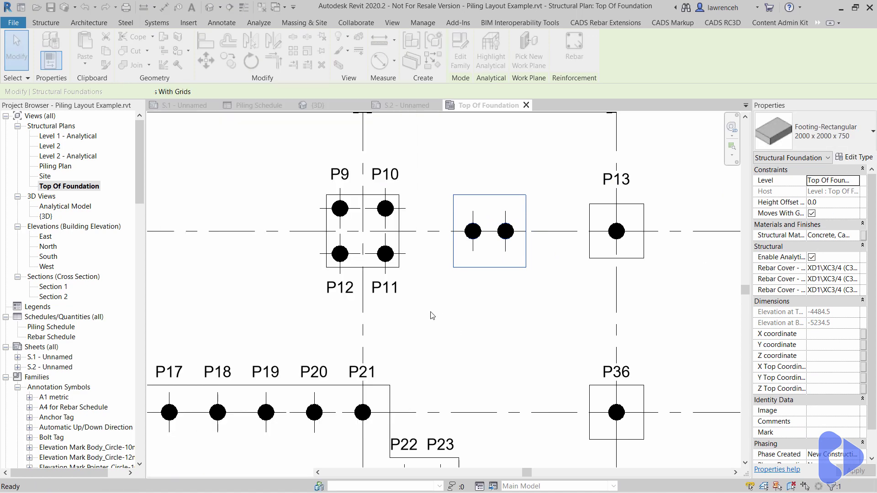
click(455, 333)
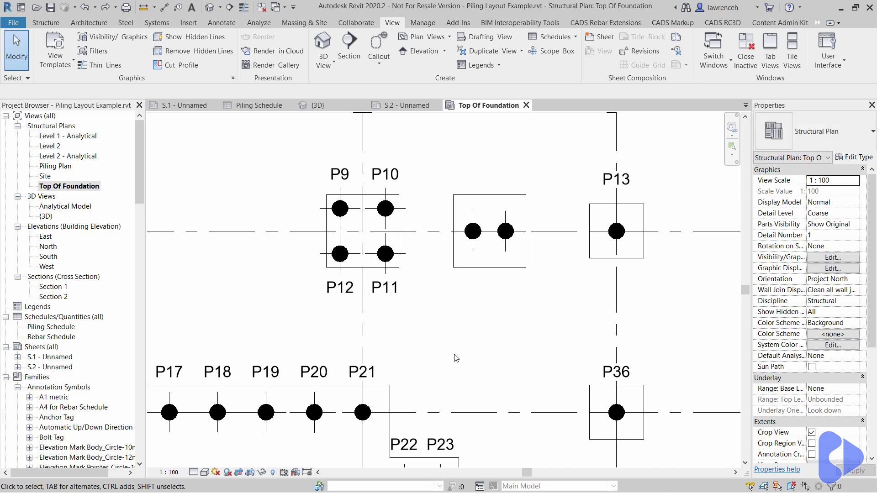
scroll(458, 325, down, 2)
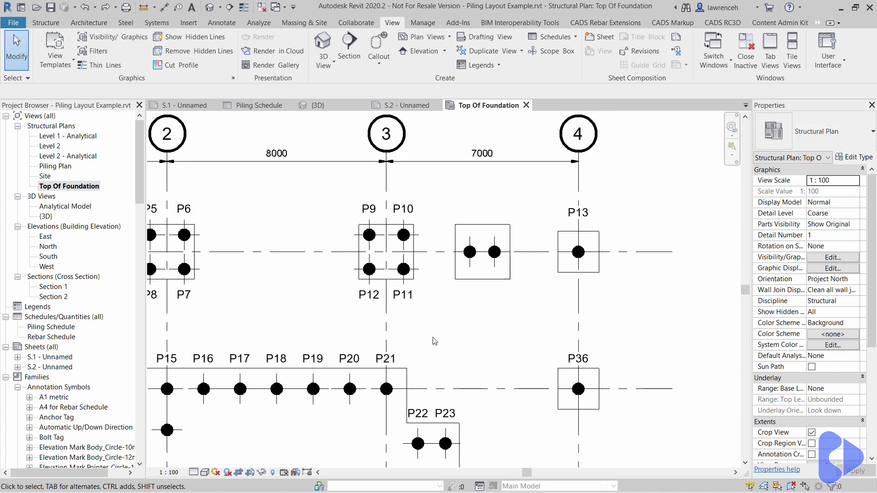
Step: Draw Section 3 across the two-pile cap, shift it up, and pull its far clip inward
click(230, 7)
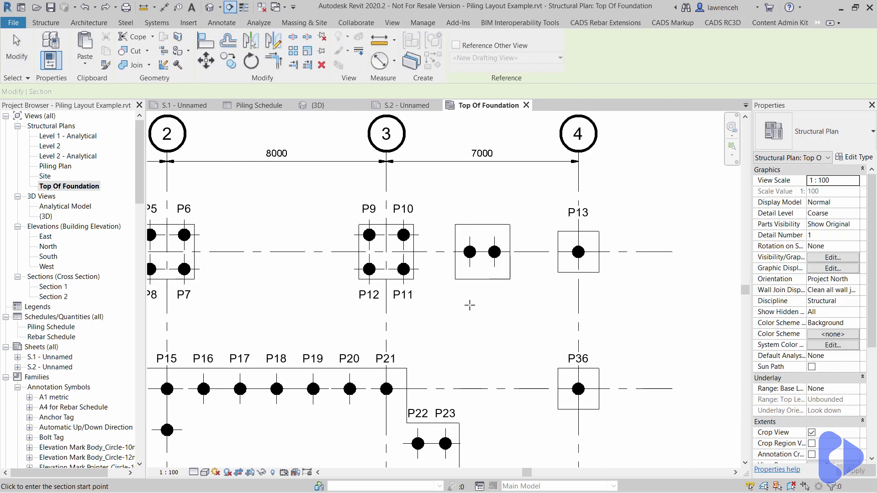
click(438, 285)
click(530, 284)
key(Escape)
drag(509, 284, 508, 265)
drag(482, 181, 482, 235)
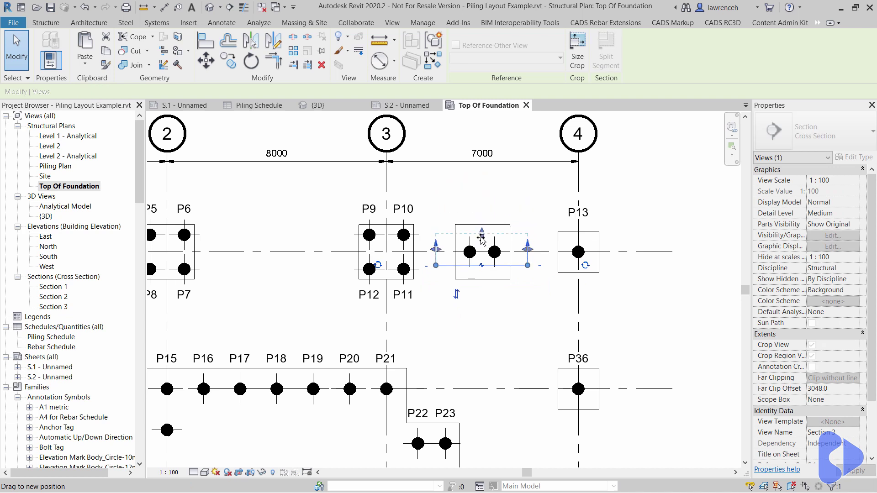
Step: Open the Section 3 view and change its view scale to 1 : 20
double_click(502, 265)
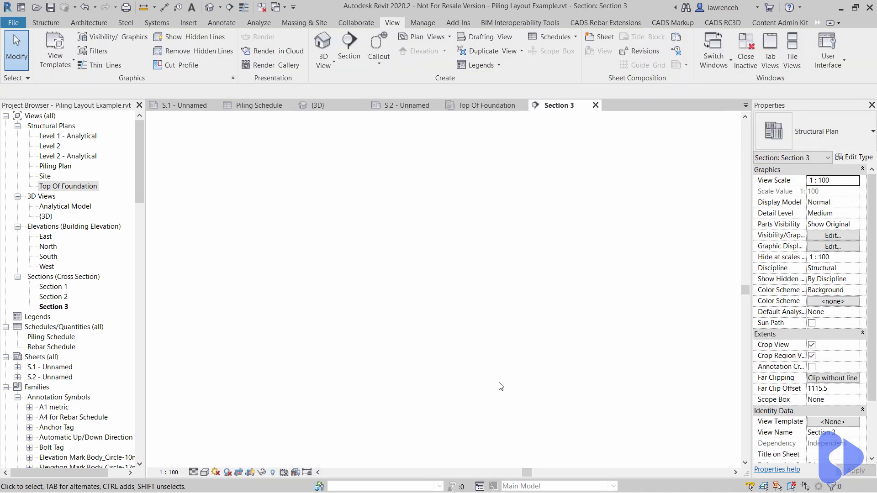
scroll(462, 210, up, 2)
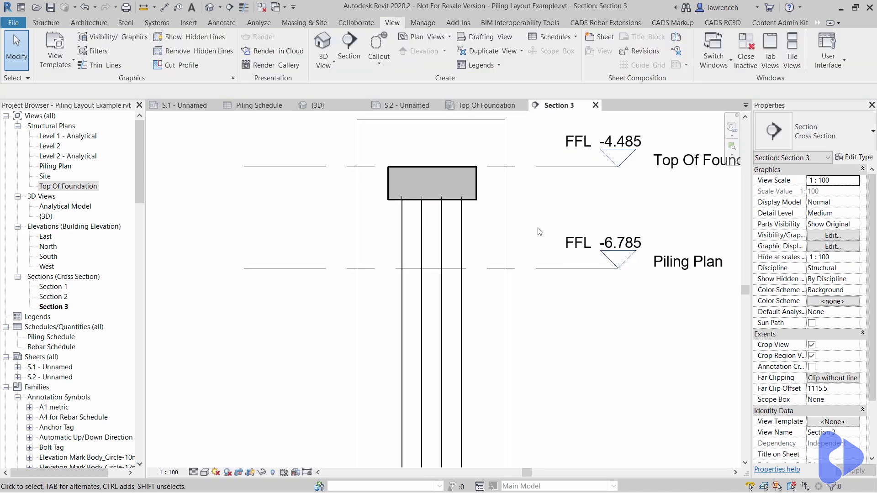
scroll(502, 242, down, 1)
click(182, 472)
click(182, 373)
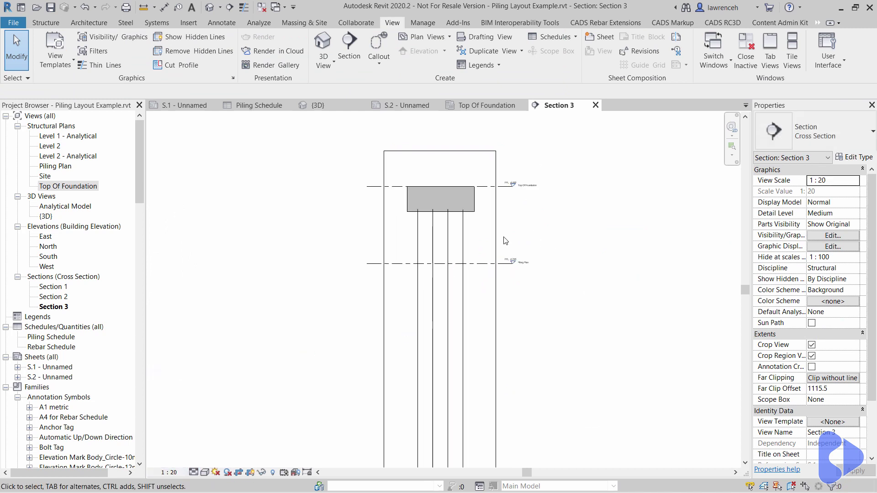
scroll(461, 214, up, 4)
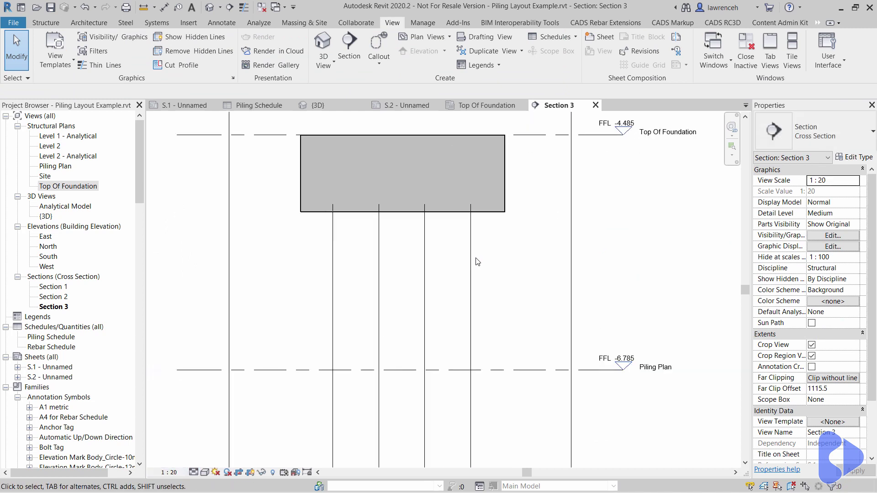
scroll(476, 262, down, 6)
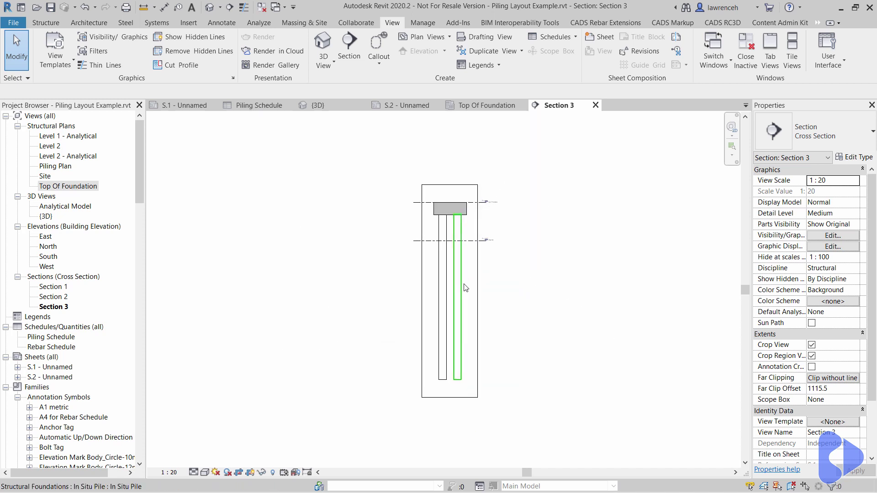
scroll(453, 205, up, 4)
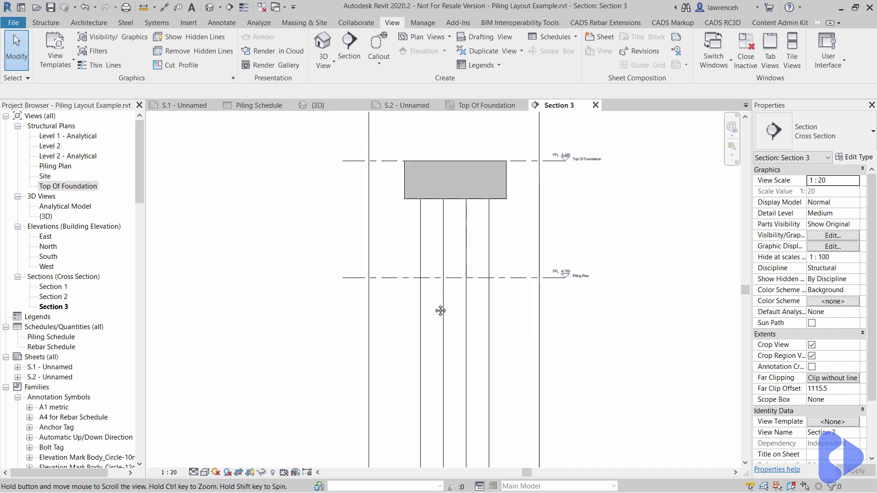
middle_drag(433, 297, 429, 299)
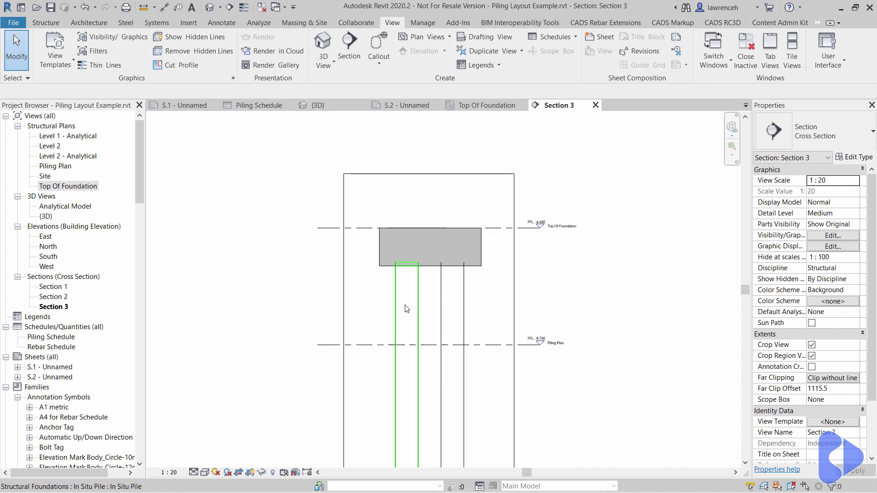
Step: Start a Detail Component from Annotate, look through its types, then cancel it
click(222, 24)
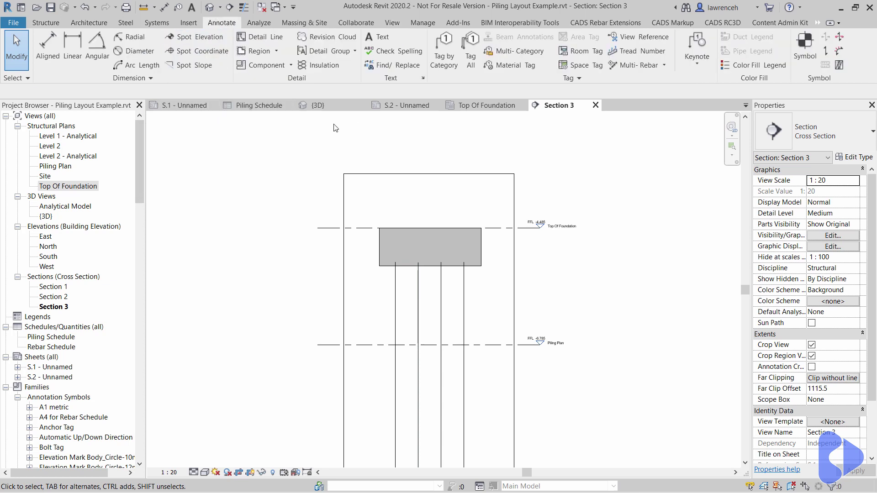
click(290, 65)
click(227, 87)
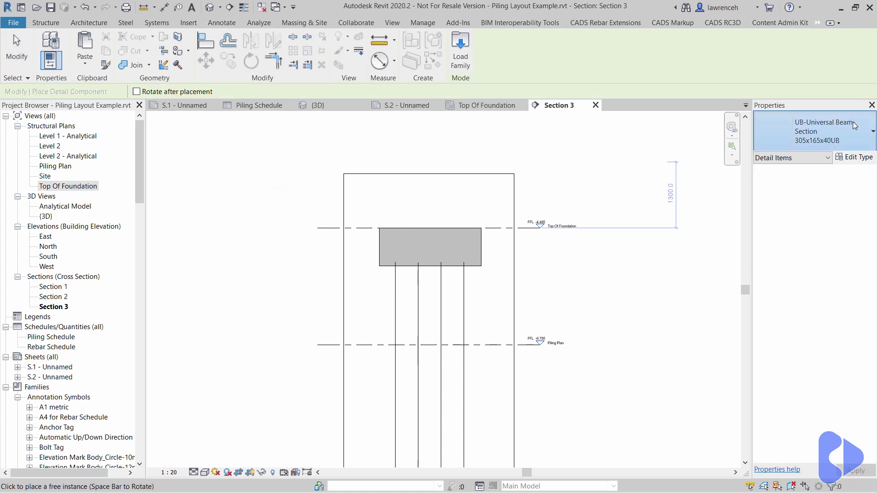
click(839, 137)
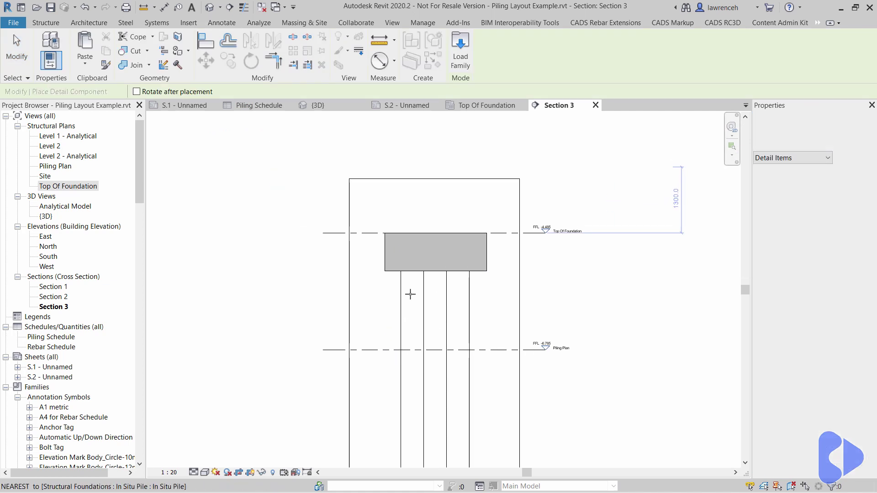
key(Escape)
key(Escape)
scroll(410, 170, down, 2)
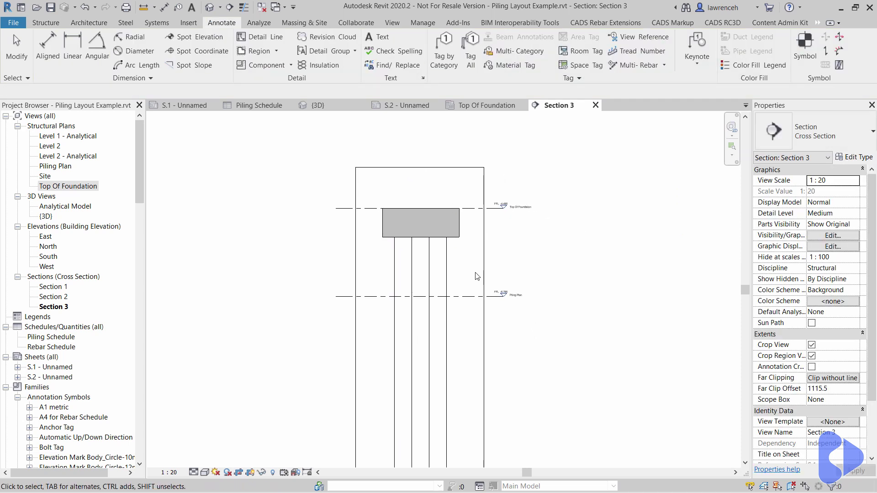
Step: Switch both piles from Show Pile to Show Pile Break with a 750 Pile Break Depth
click(447, 269)
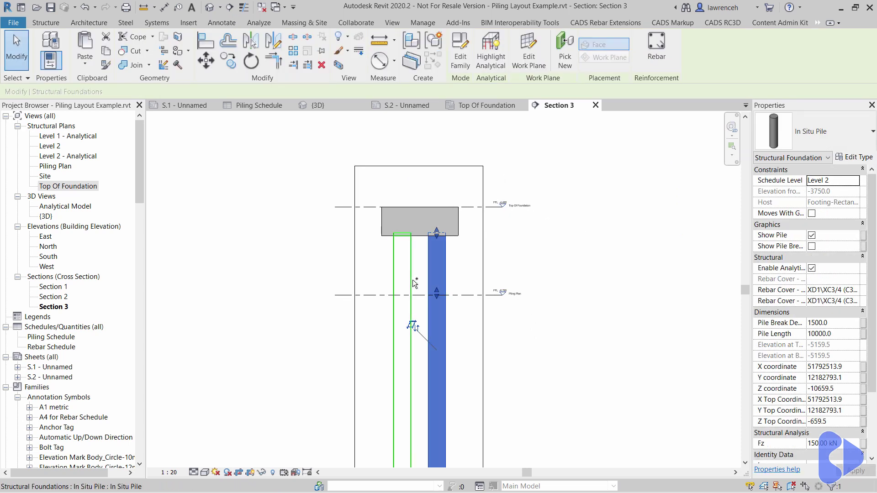
ctrl+click(412, 279)
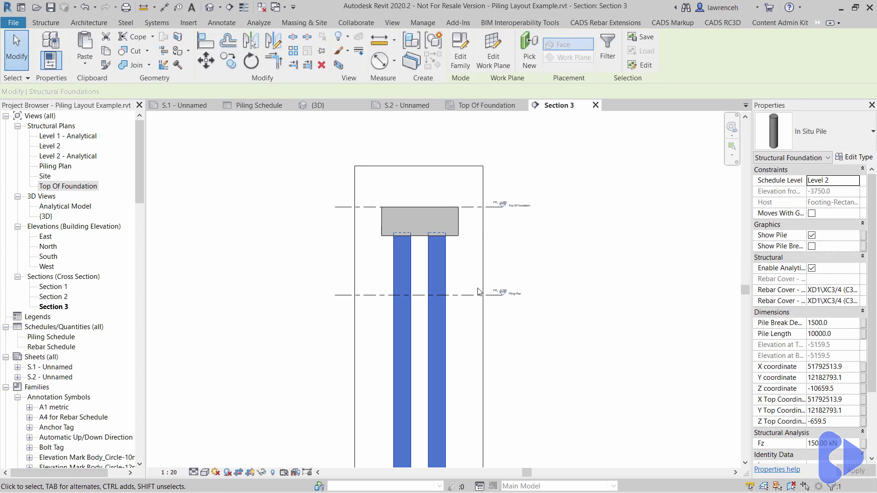
click(822, 238)
click(812, 246)
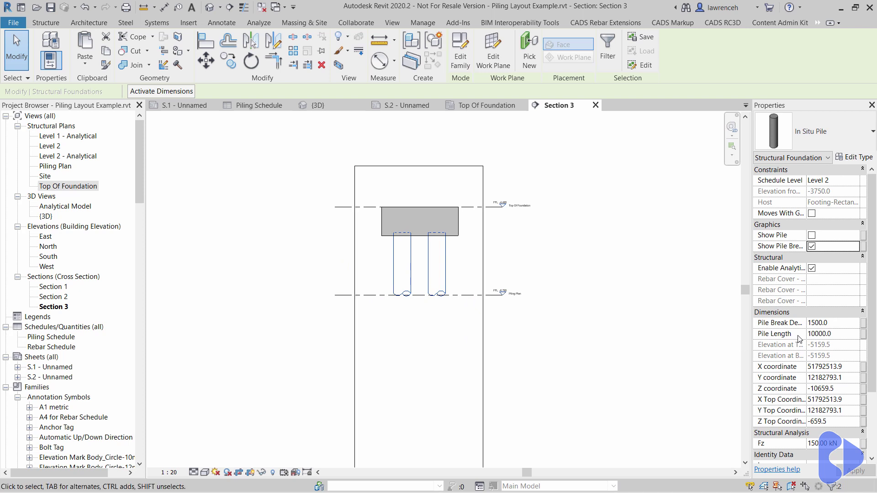
click(839, 322)
text(750)
click(368, 245)
scroll(369, 245, up, 4)
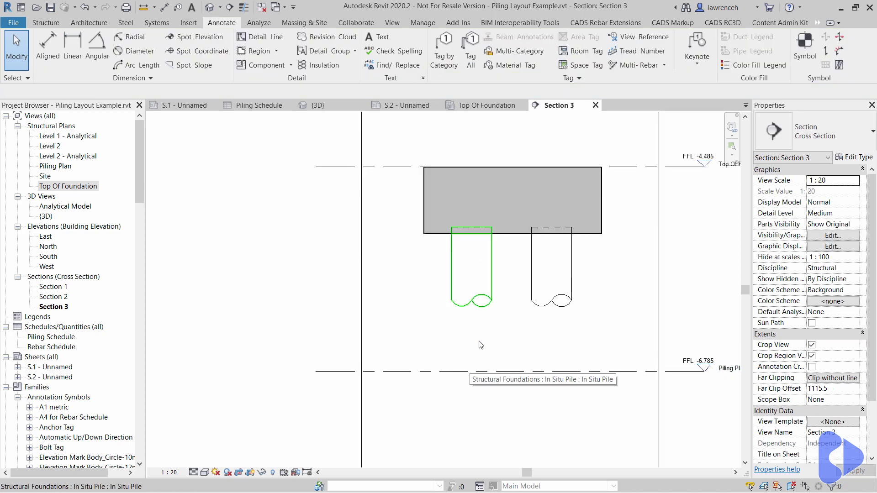
middle_drag(488, 343, 443, 332)
scroll(515, 348, down, 2)
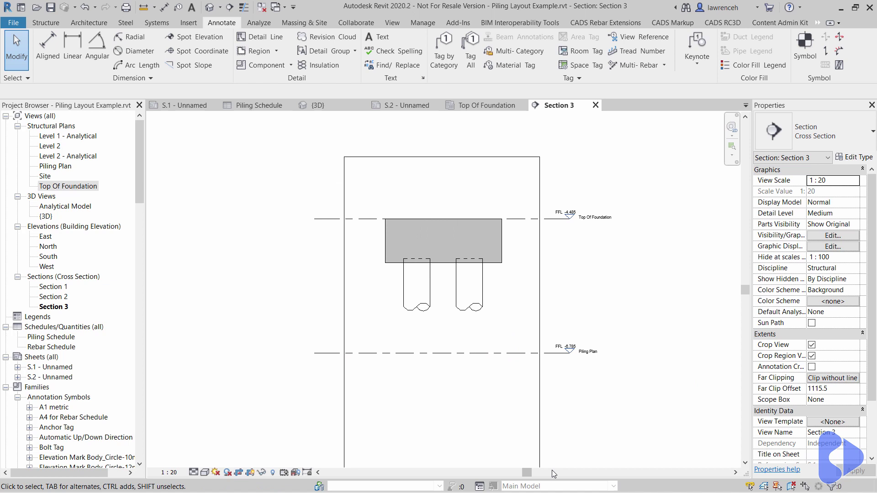
scroll(489, 312, down, 4)
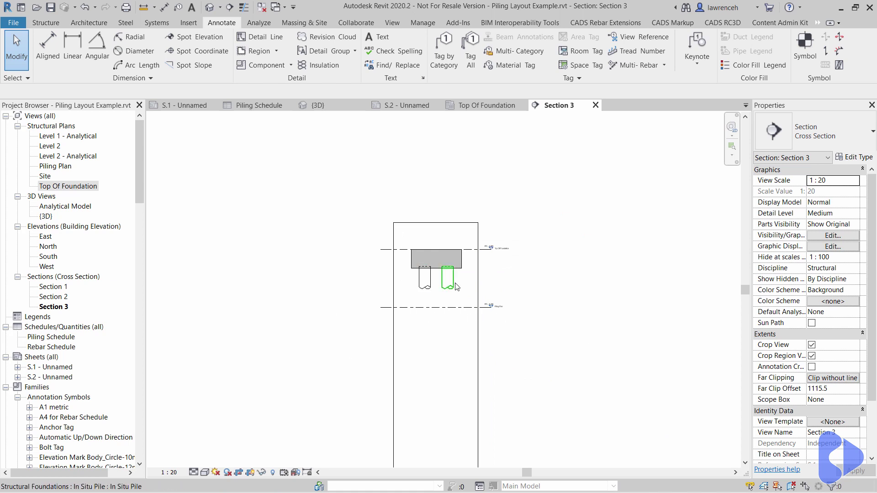
Step: Open the pile's family and create Family3 from Metric Generic Model face based.rft
click(466, 293)
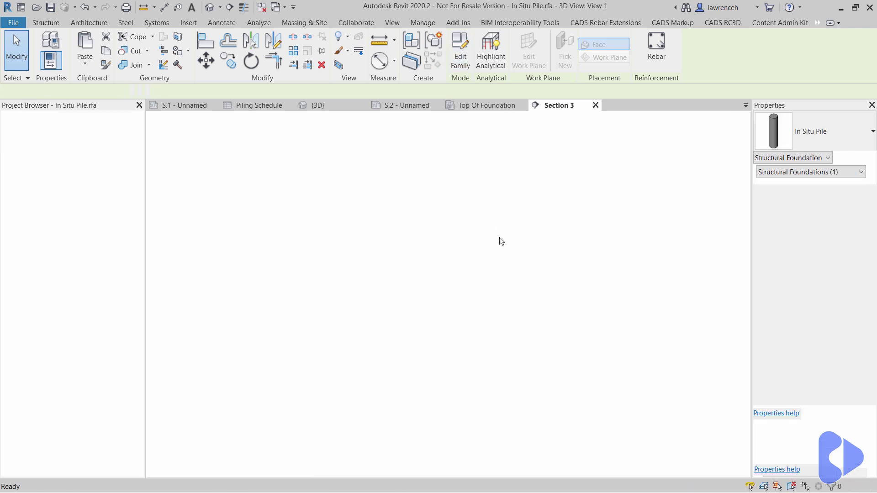
shift+middle_drag(525, 250, 482, 348)
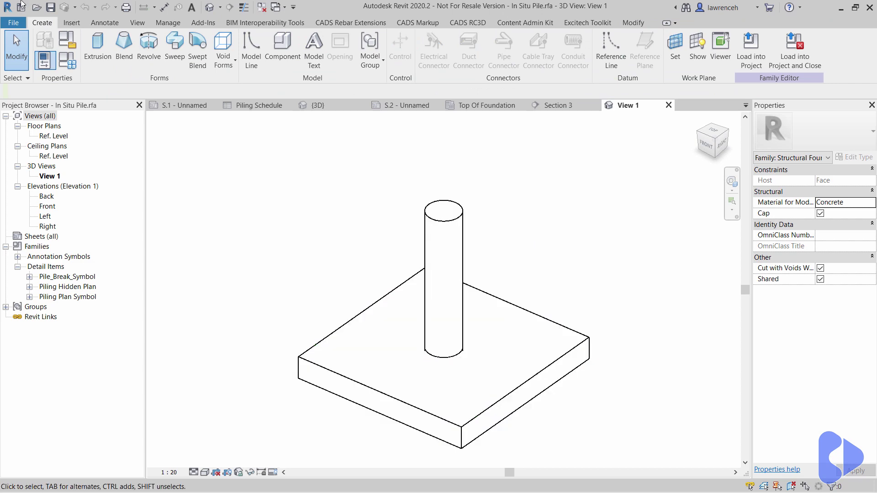
click(16, 26)
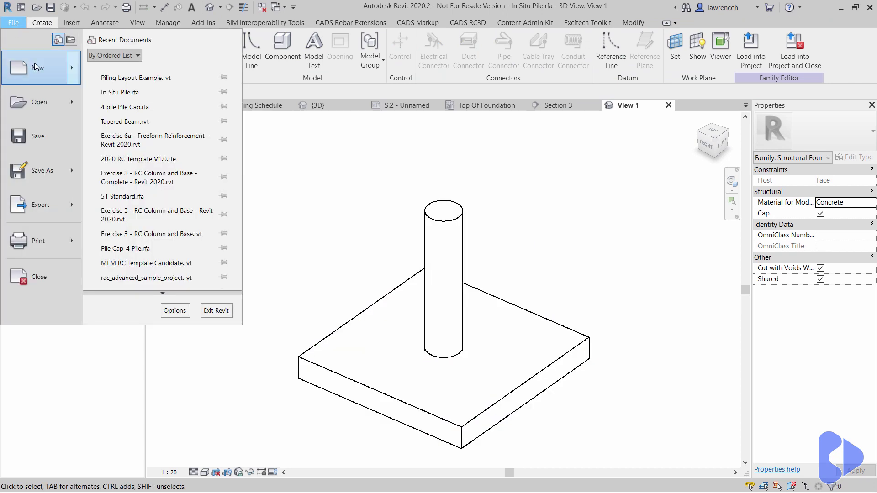
mouse_move(36, 66)
click(223, 109)
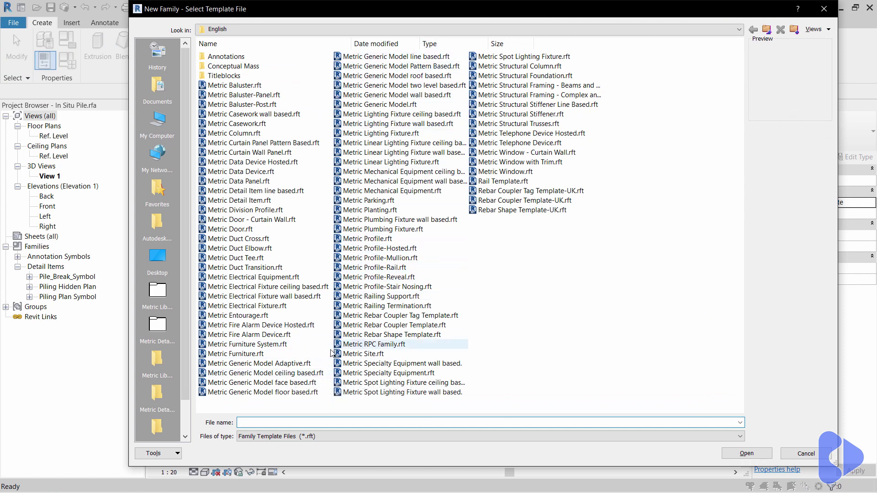
click(303, 383)
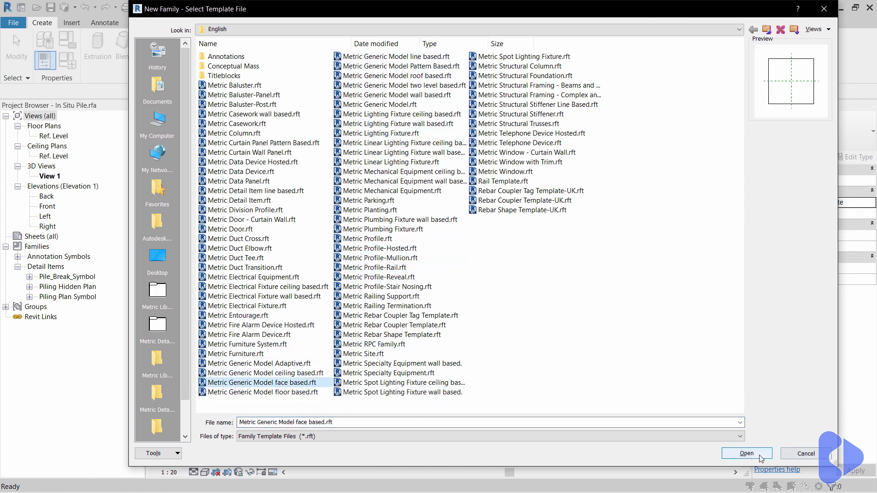
click(747, 453)
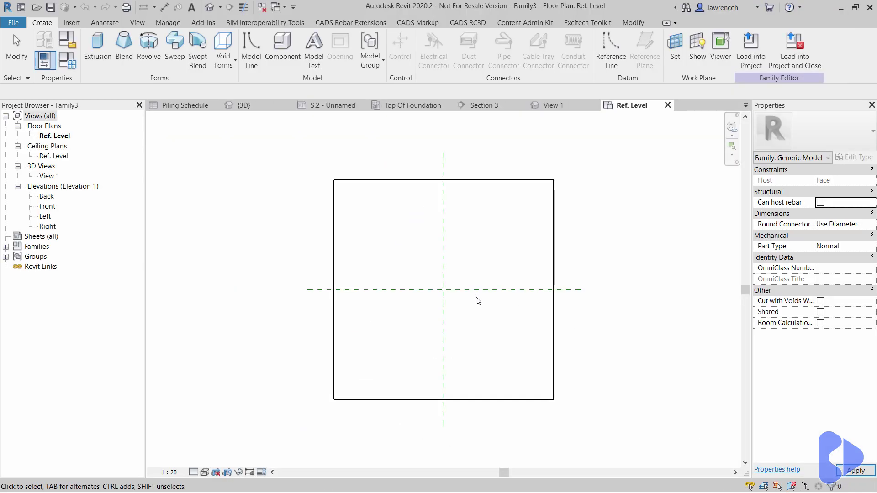
click(69, 46)
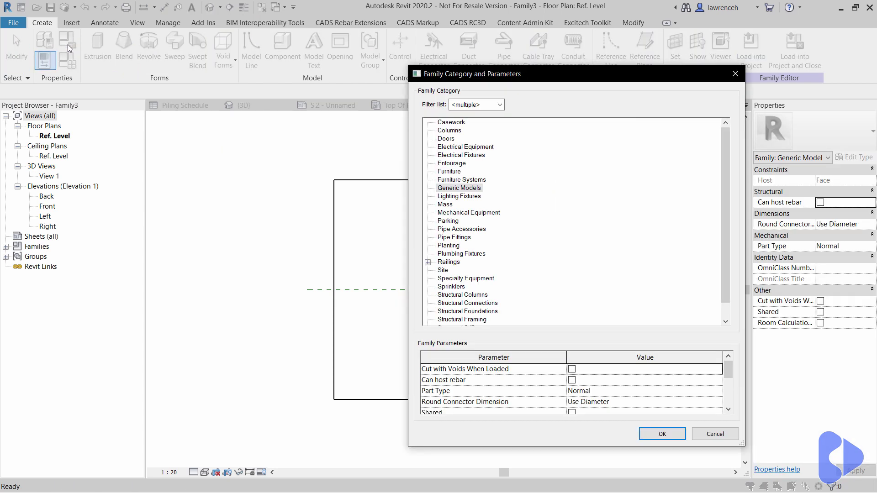
scroll(683, 265, down, 1)
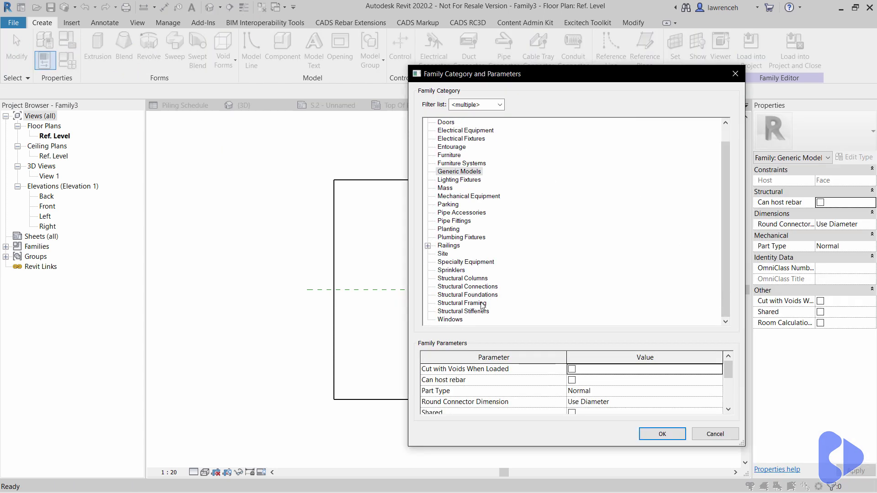
click(484, 296)
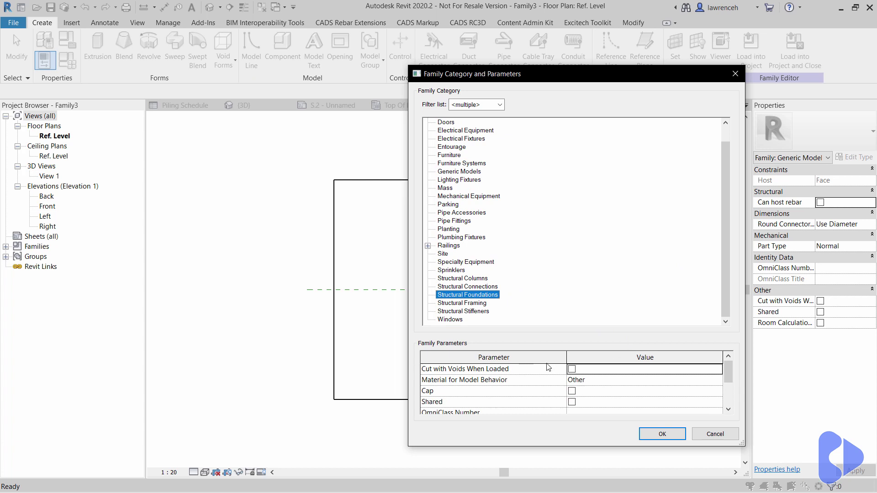
click(572, 370)
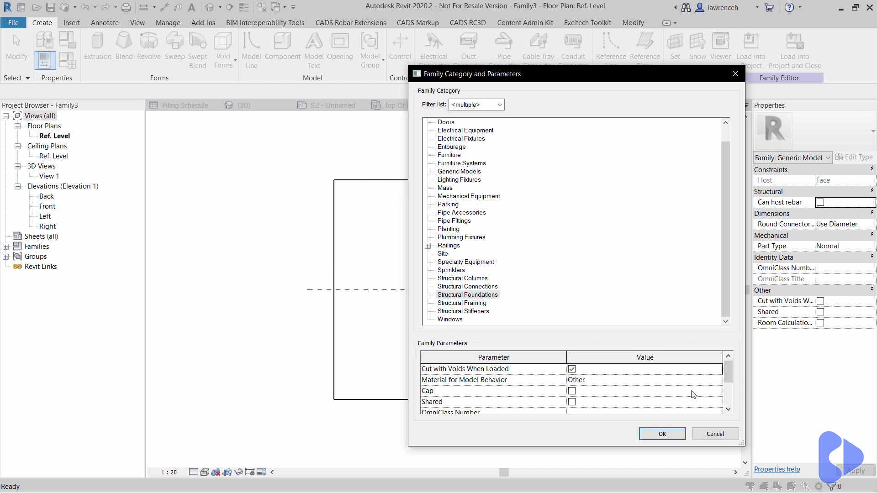
click(704, 381)
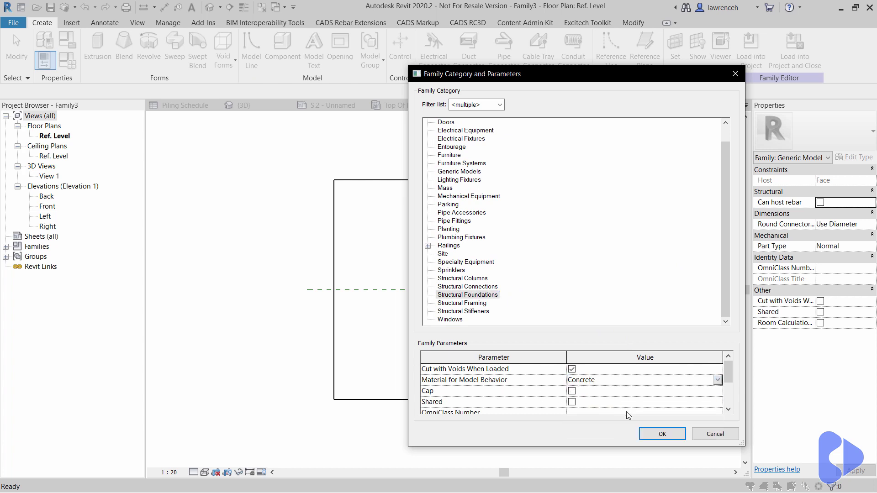
click(717, 435)
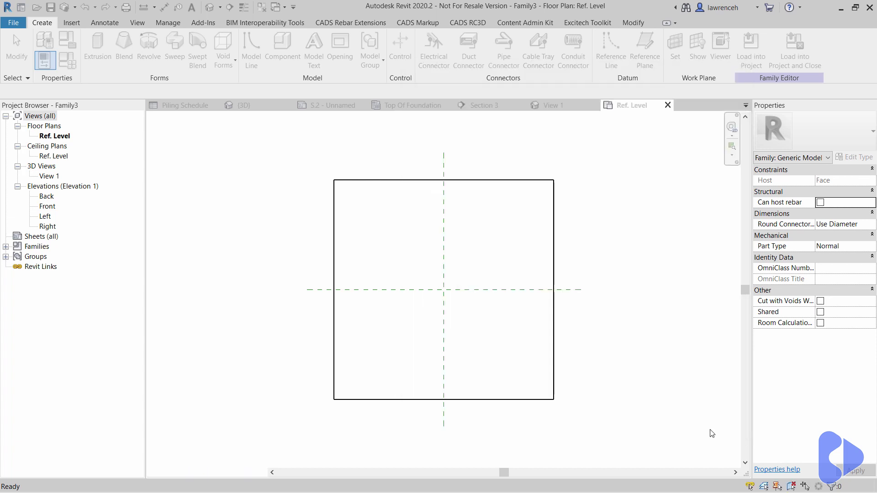
click(667, 105)
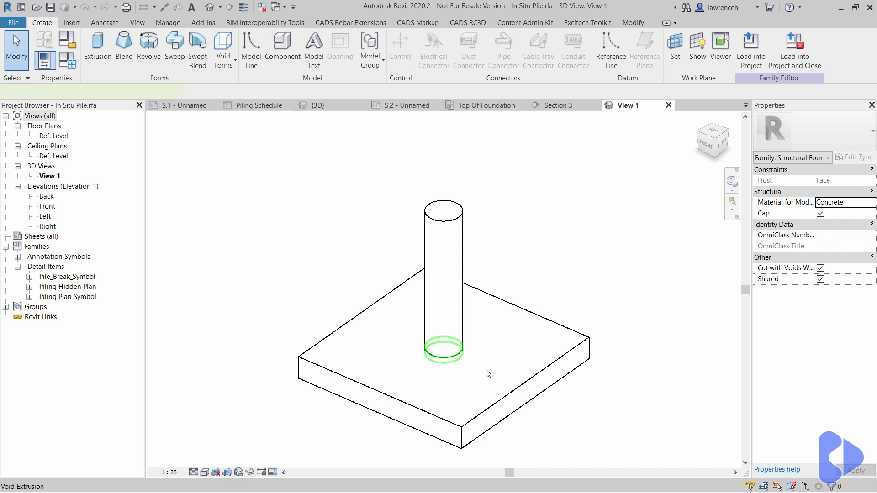
click(464, 353)
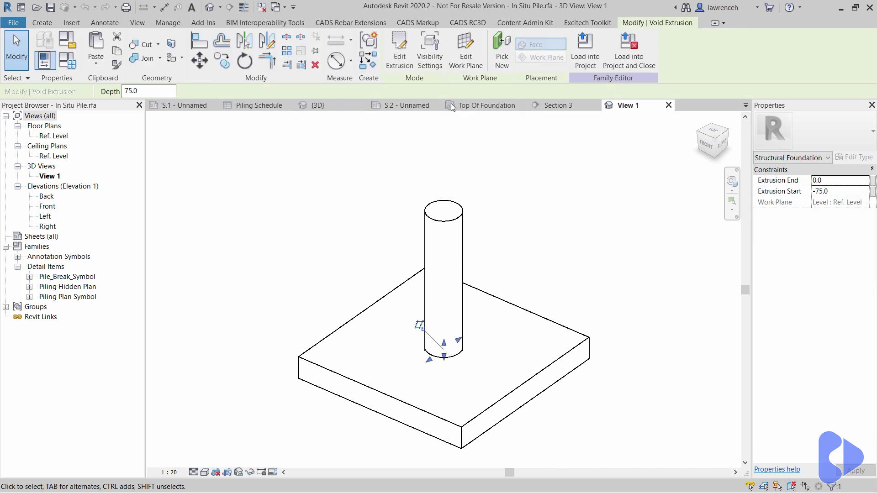
click(400, 52)
mouse_move(413, 417)
shift+middle_down()
mouse_move(447, 352)
mouse_move(436, 352)
shift+middle_up()
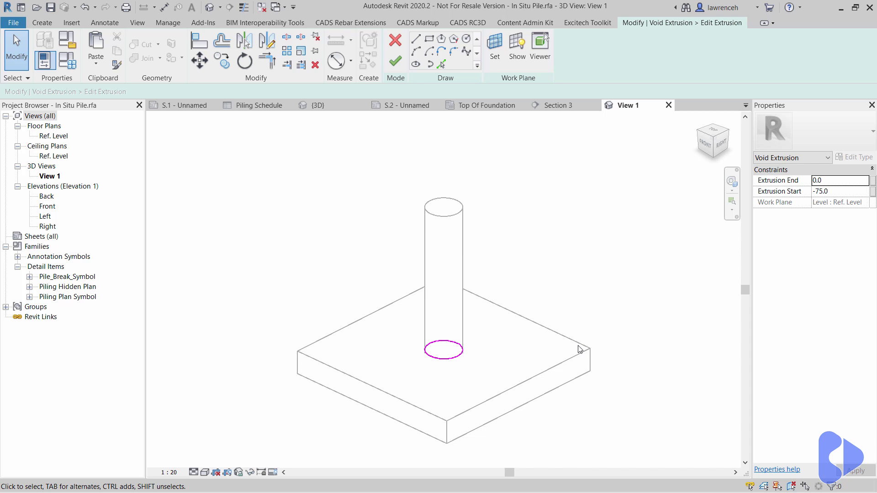
click(395, 41)
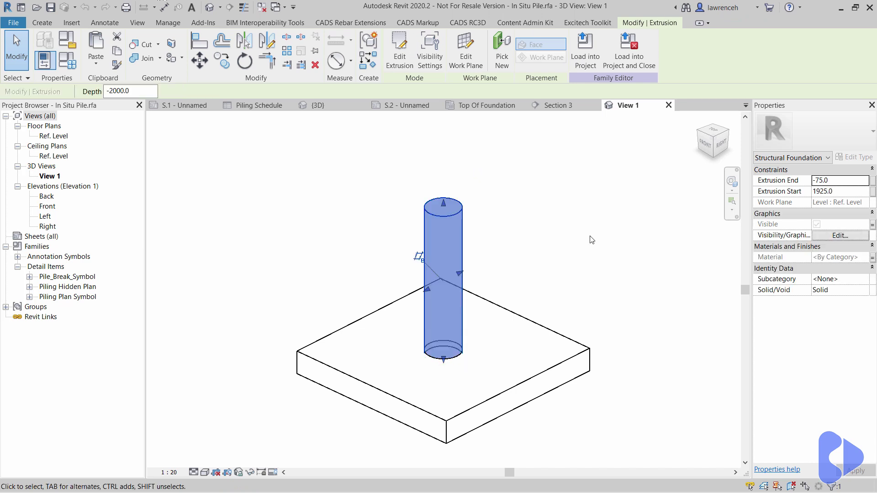
click(428, 190)
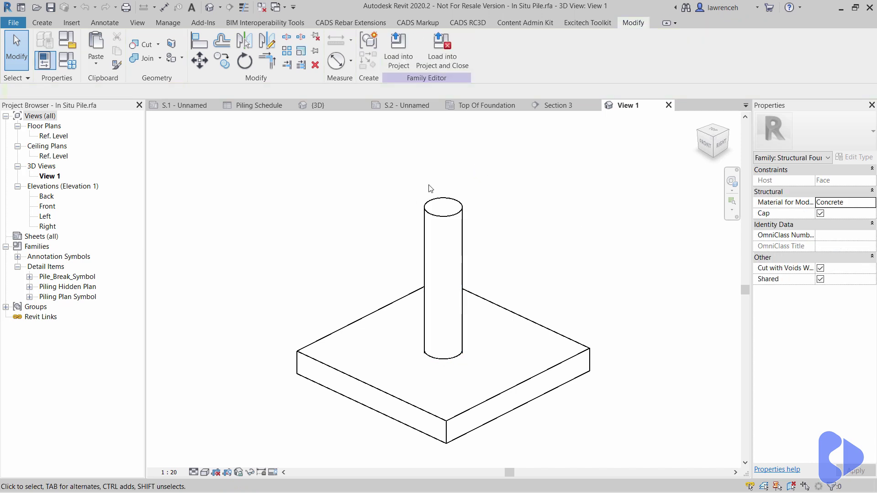
Step: In the Front elevation, review the masking region's visibility parameter association without changes
double_click(48, 206)
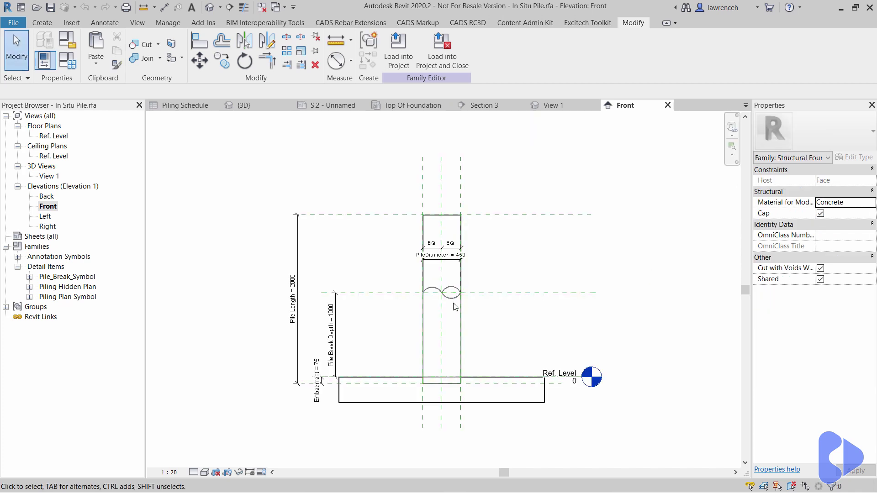
click(454, 327)
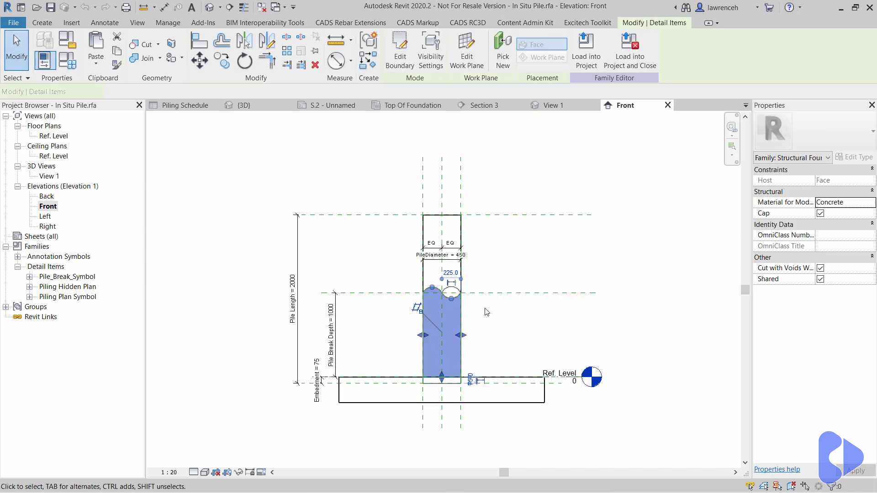
middle_drag(499, 296, 491, 259)
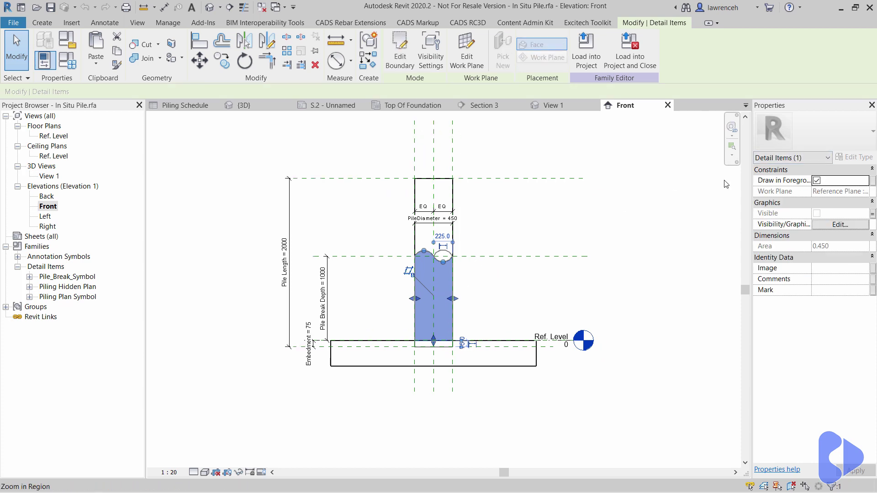
mouse_move(688, 209)
middle_down()
mouse_move(642, 213)
mouse_move(640, 226)
middle_up()
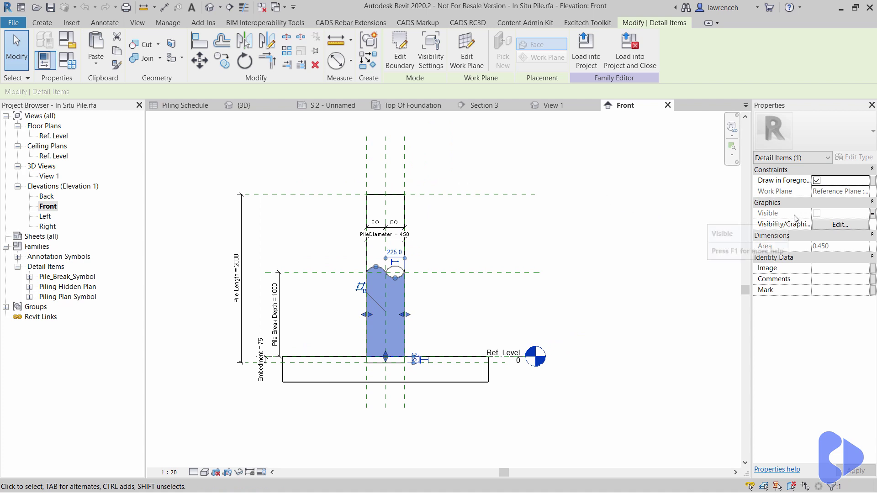
click(872, 215)
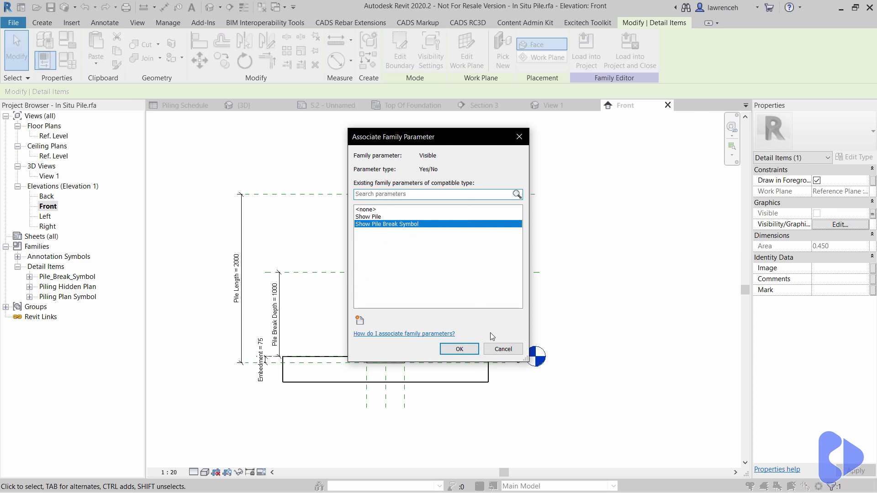
click(503, 349)
key(Escape)
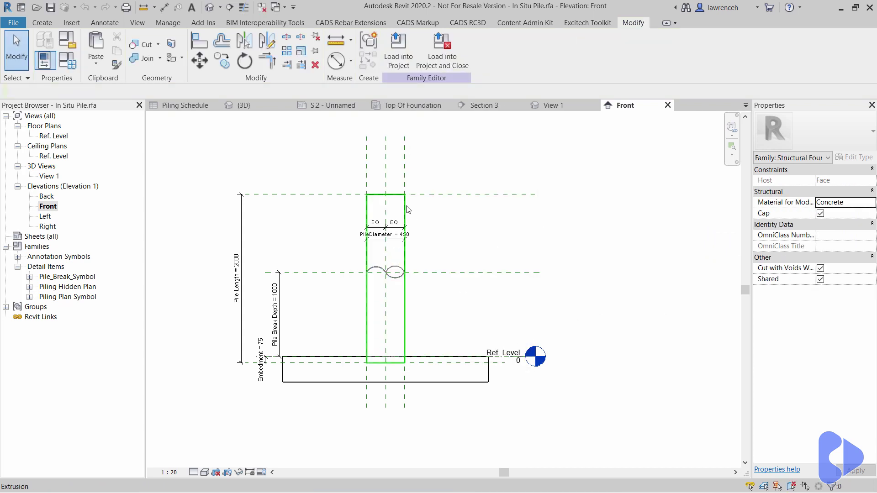
Step: Review the pile extrusion's visibility parameter association without changes
click(408, 210)
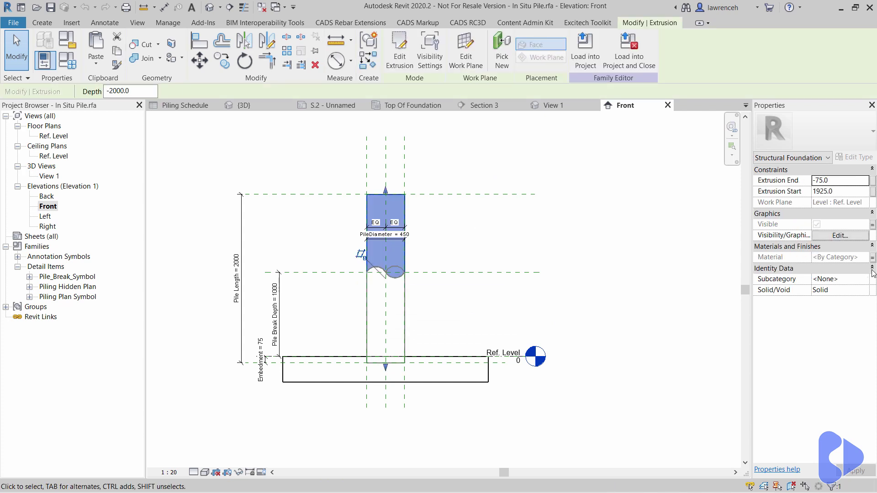
click(872, 225)
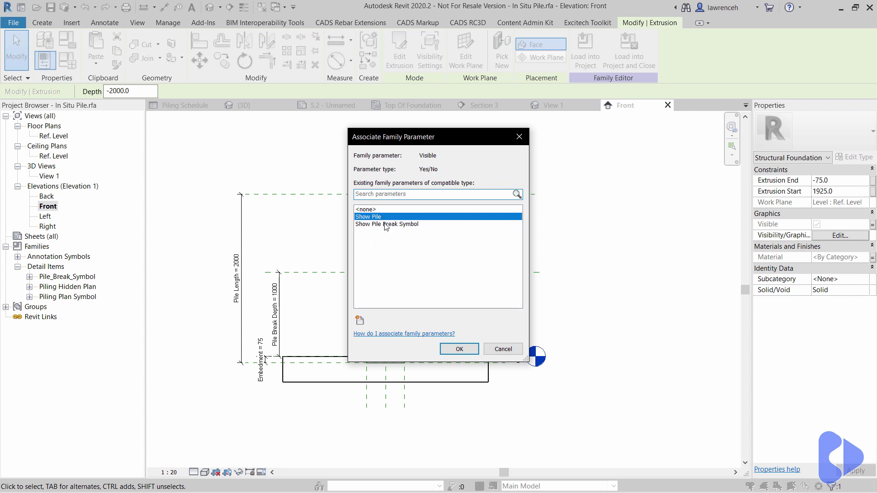
click(503, 349)
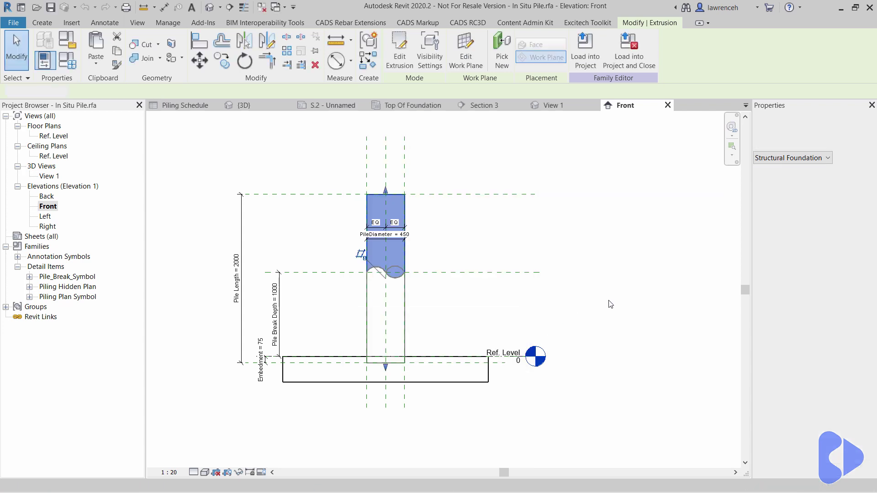
click(611, 303)
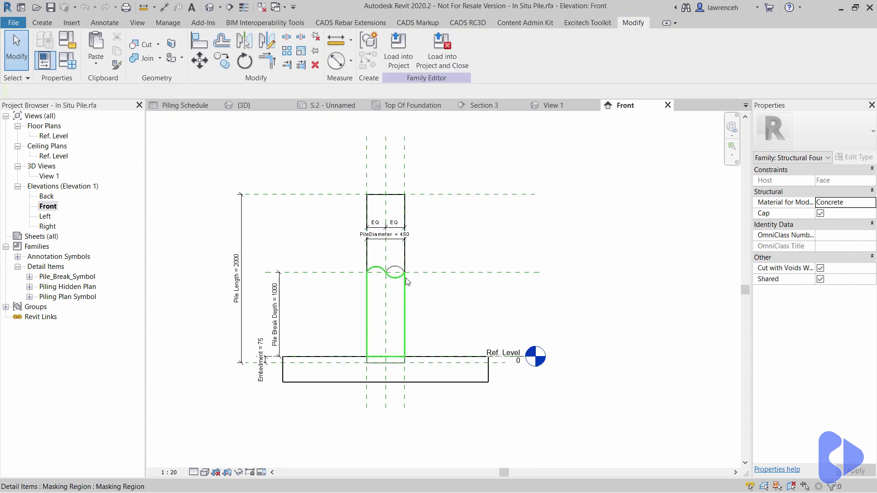
Step: Open the Left elevation and pan to the pile
double_click(46, 216)
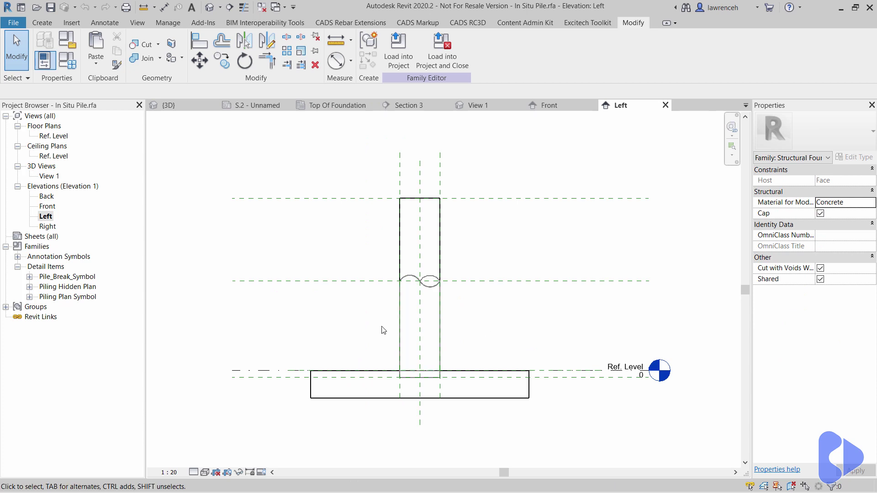
middle_drag(352, 249, 336, 260)
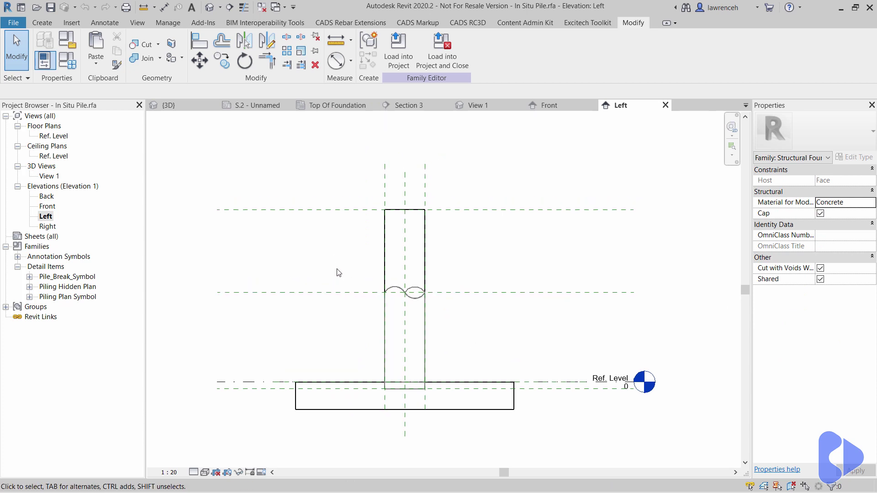
scroll(339, 273, down, 1)
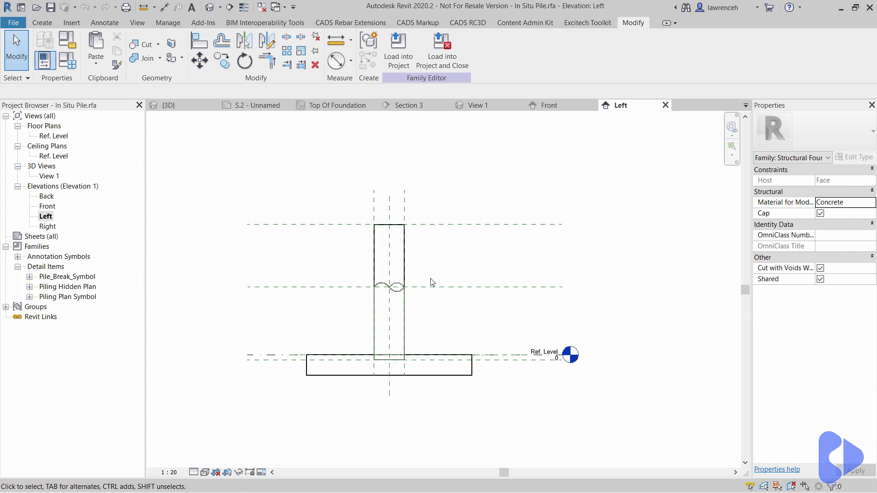
Step: Open the Ref. Level plan and inspect the Piling Hidden Plan detail item
double_click(46, 137)
scroll(473, 271, up, 1)
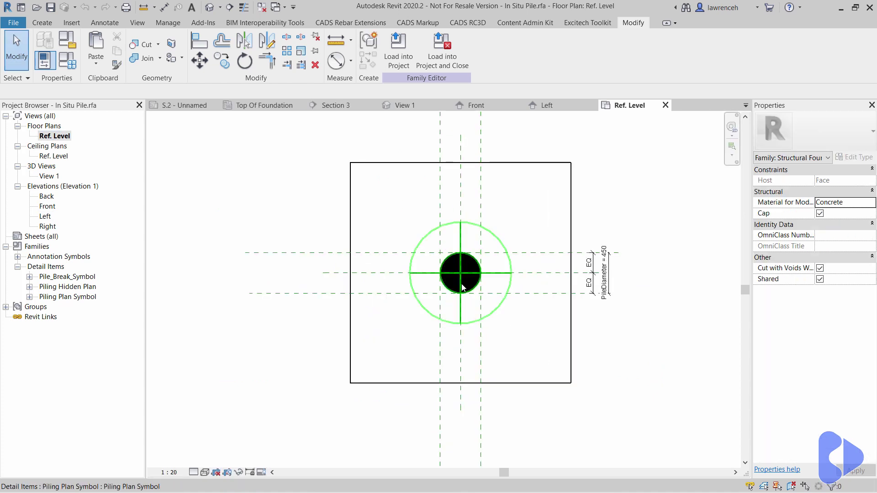
click(498, 280)
click(509, 324)
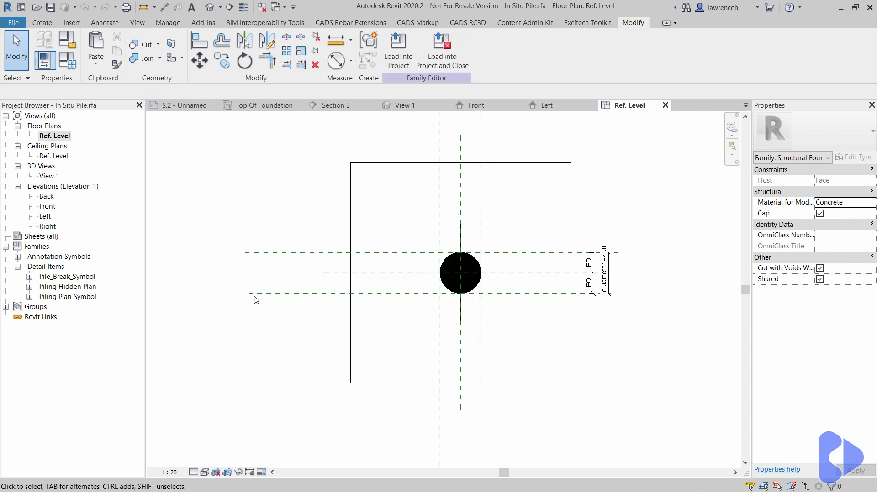
scroll(272, 273, down, 1)
Step: Place a Piling Plan Symbol from the Project Browser left of the foundation
click(30, 297)
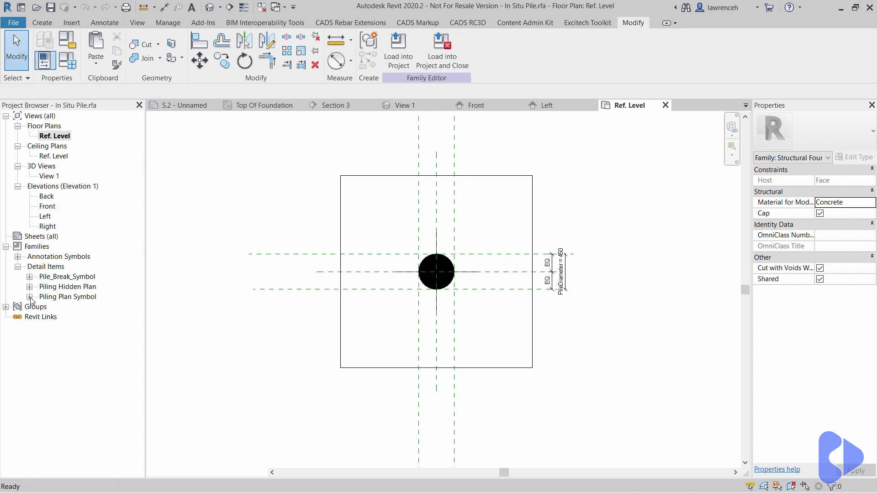
drag(68, 306, 274, 329)
click(263, 389)
key(Escape)
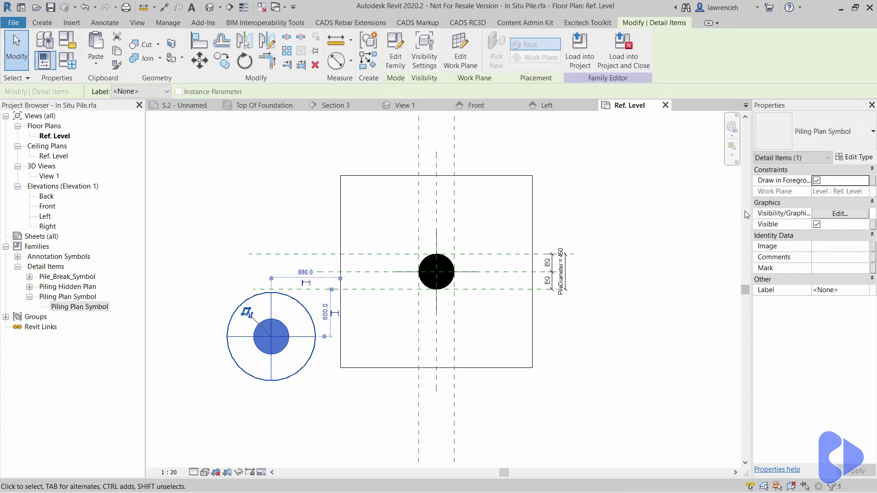
Step: Check the symbol's type parameter linked to Pile Diameter, then cancel without changes
click(853, 157)
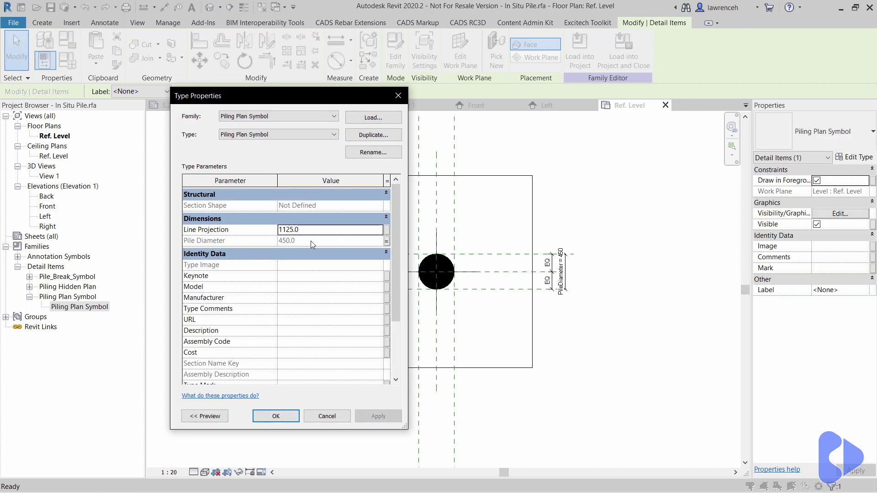
click(386, 242)
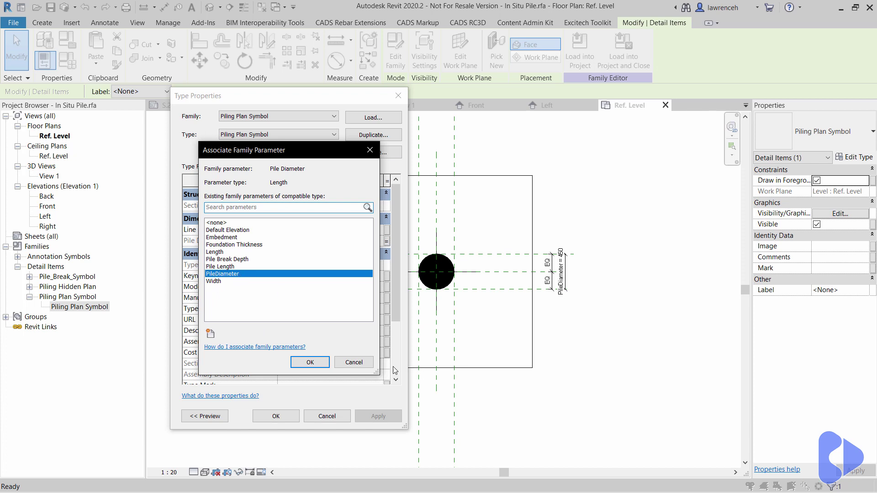
key(Return)
click(327, 416)
click(643, 391)
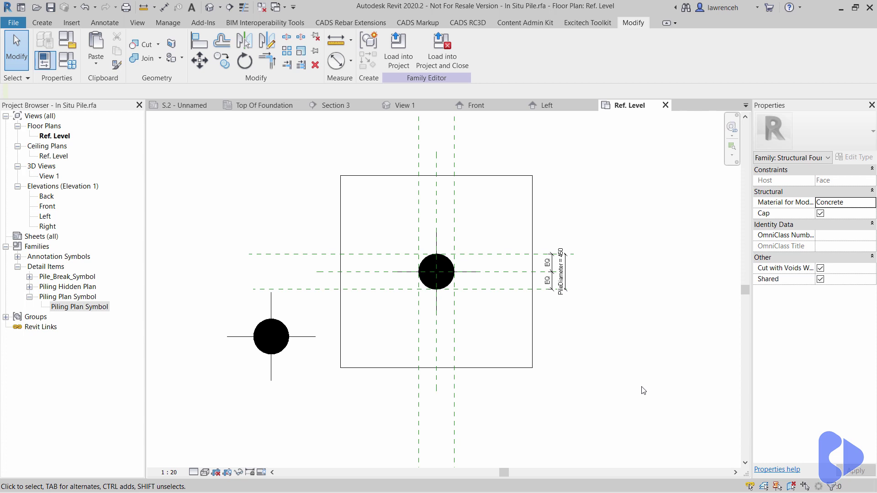
Step: Delete the trial Piling Plan Symbol and return to the Ref. Level plan
click(271, 323)
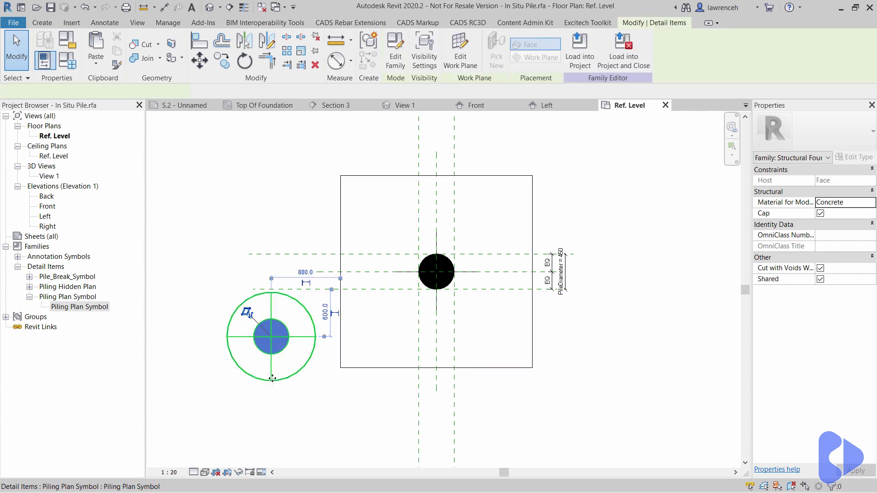
key(Delete)
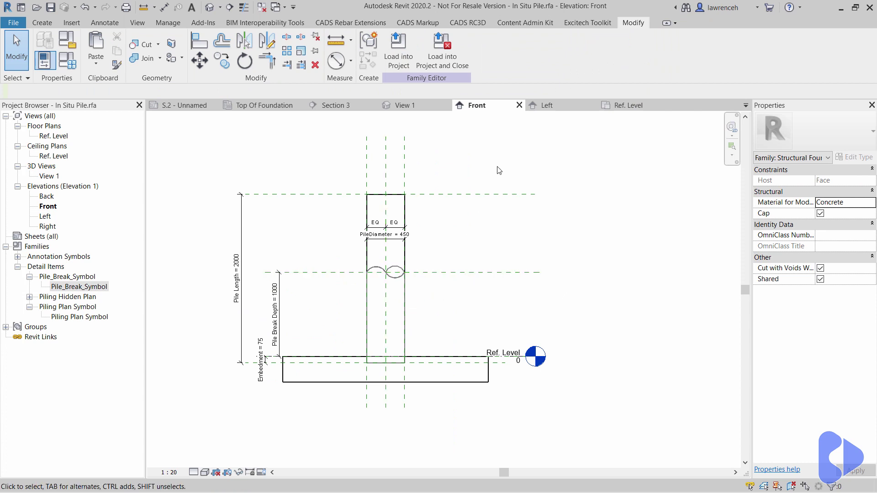
double_click(54, 135)
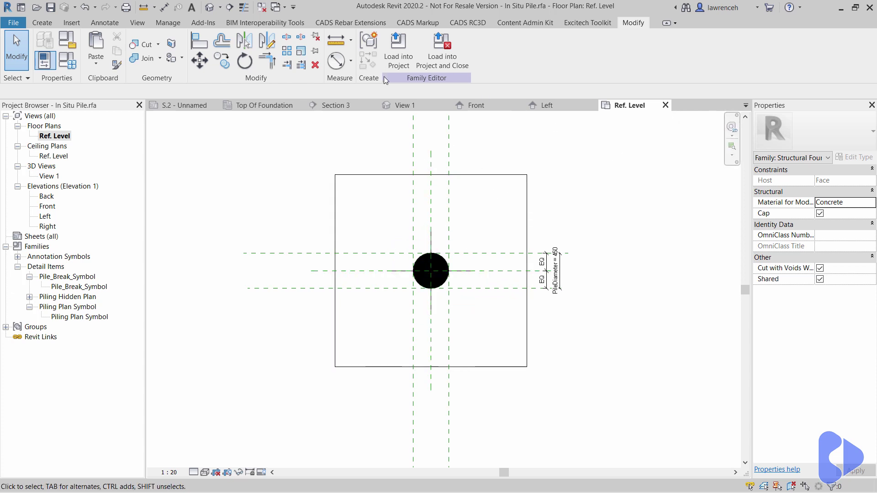
Step: Load the pile family into the project without saving the family file
click(442, 50)
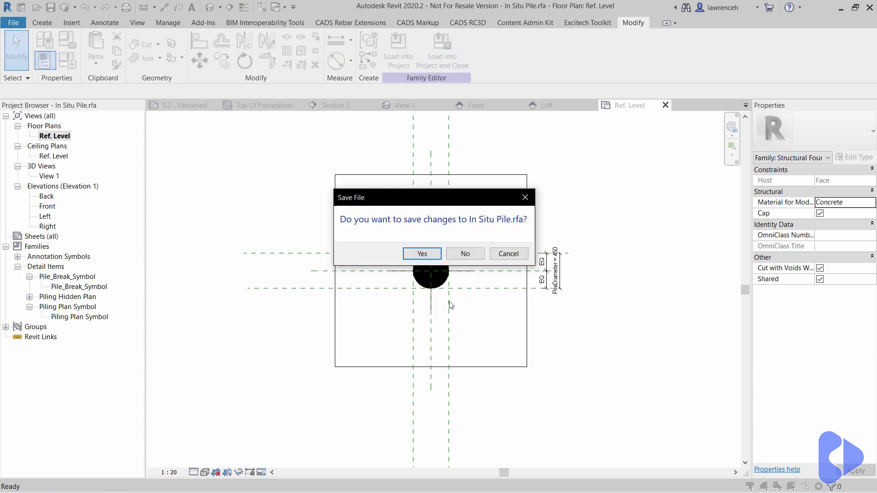
click(470, 254)
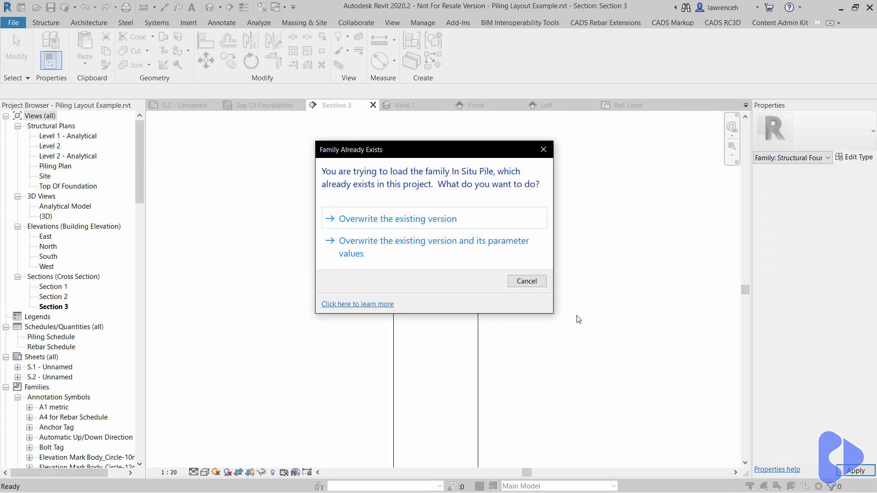
click(393, 241)
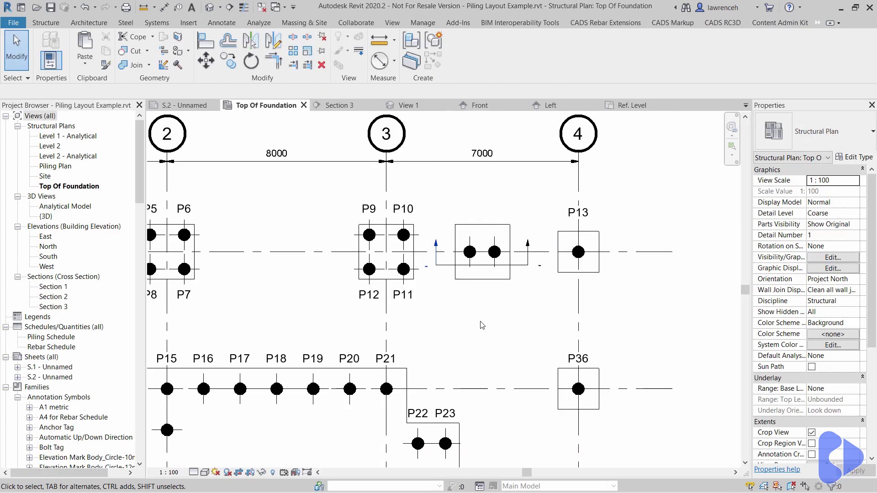
Step: Place spot coordinates with bent leaders on P13 and both two-pile cap piles
click(221, 23)
click(202, 51)
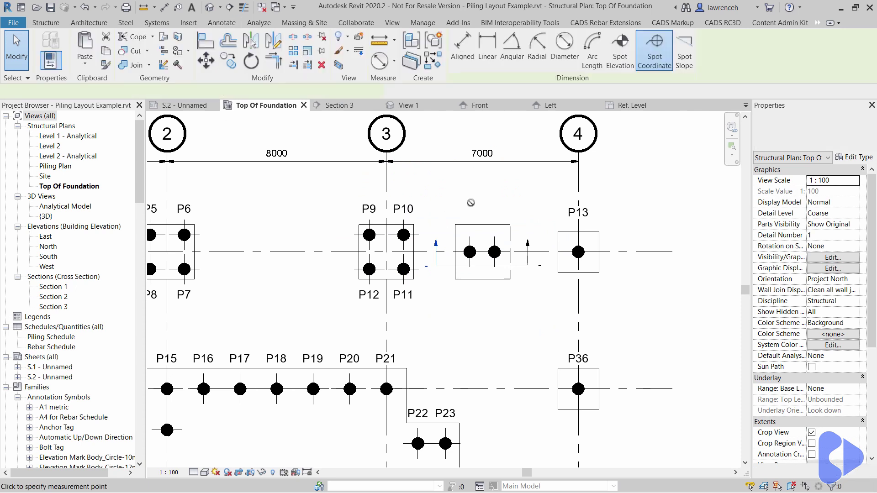
click(579, 252)
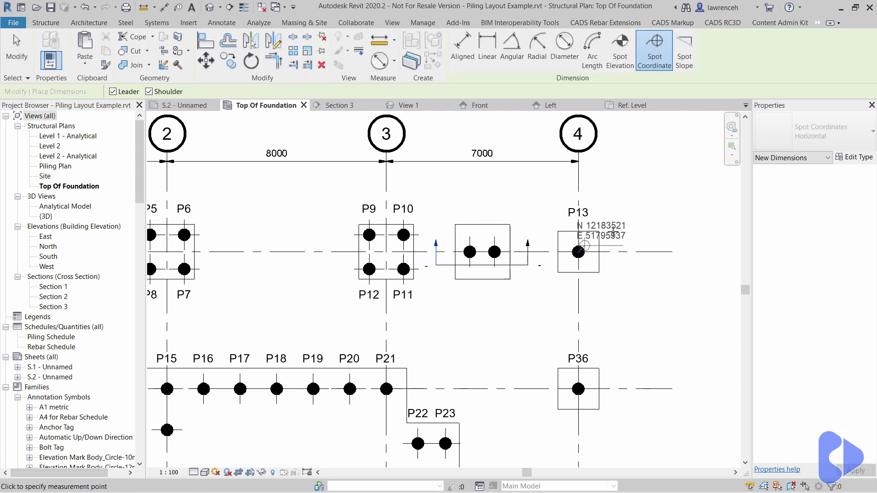
click(612, 207)
click(665, 206)
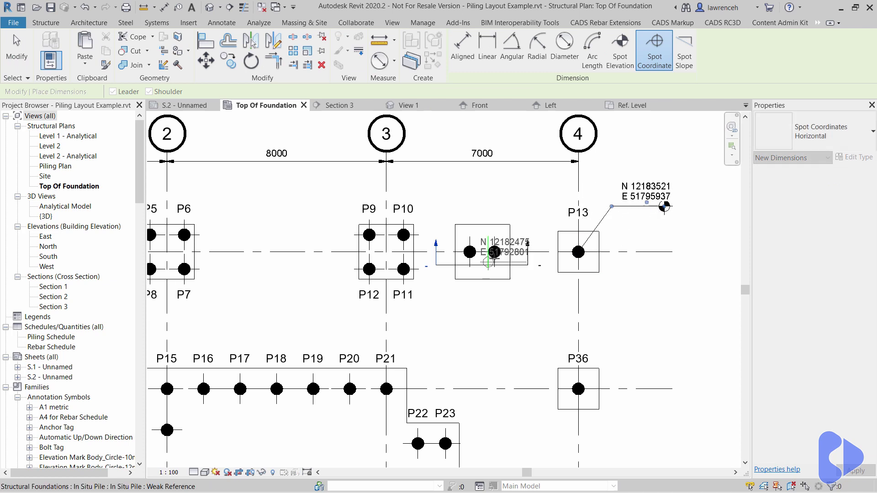
click(495, 252)
click(495, 204)
click(544, 204)
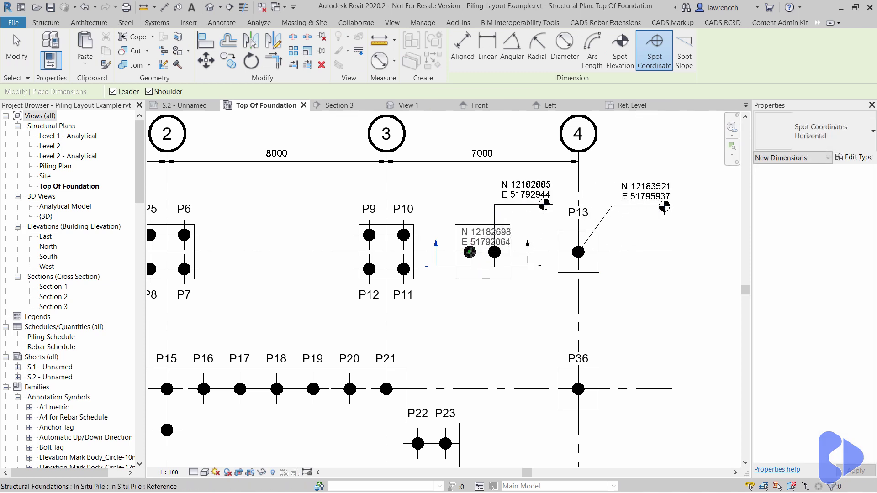
click(470, 252)
click(469, 191)
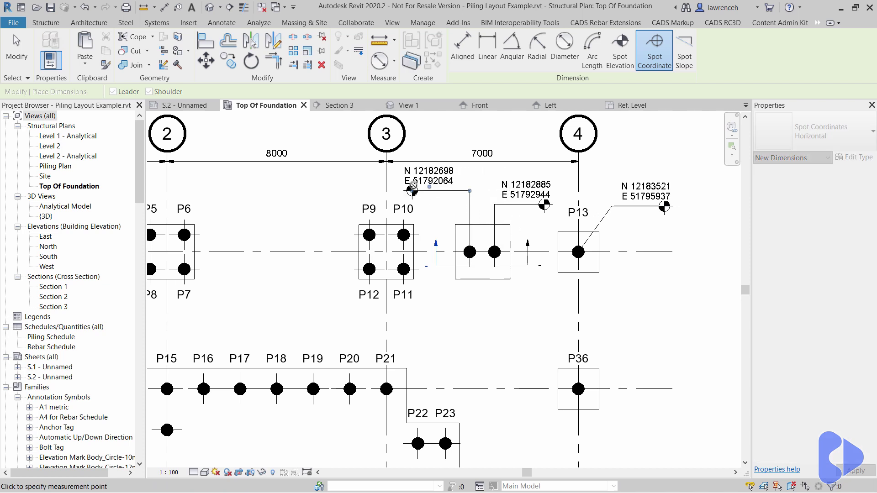
click(412, 191)
right_click(657, 235)
click(685, 255)
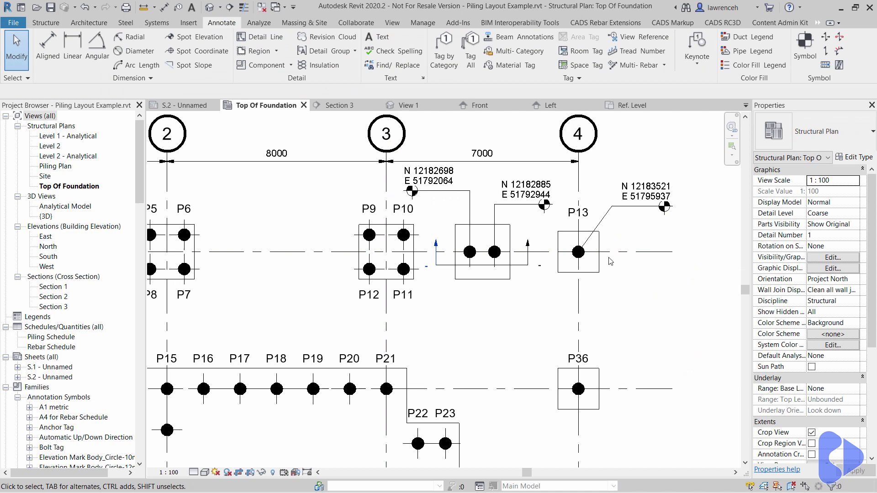
click(586, 263)
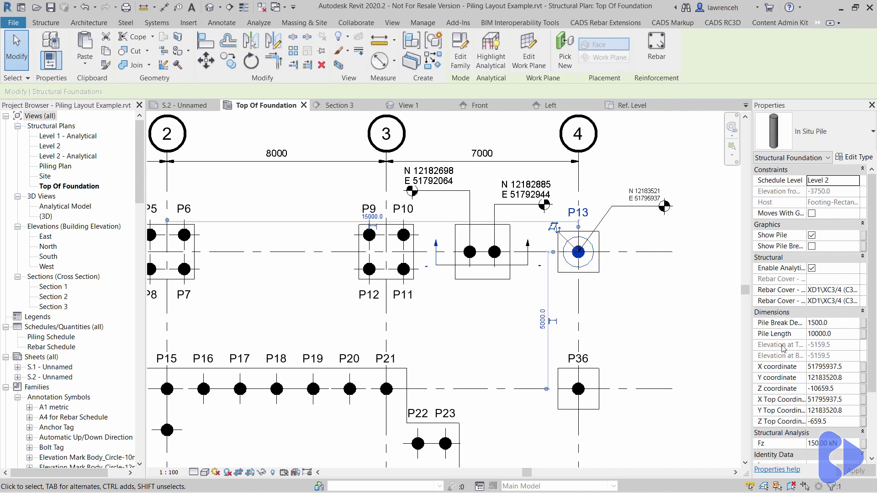
scroll(779, 352, down, 2)
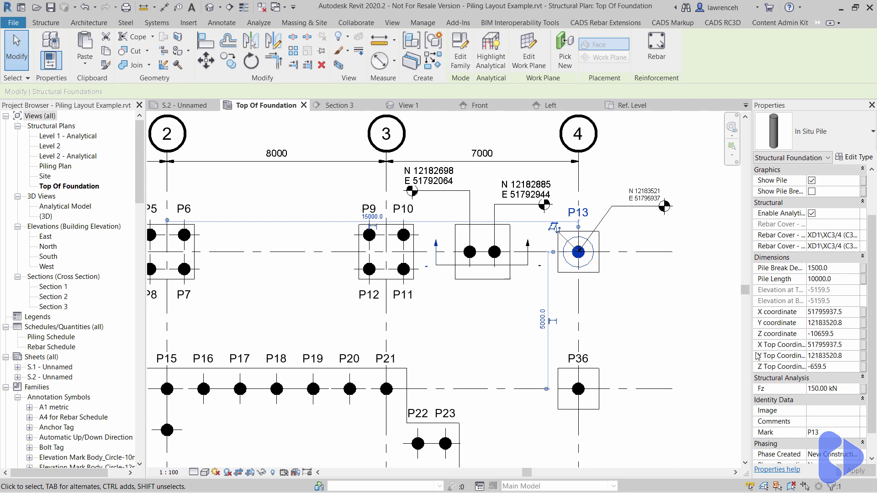
click(628, 328)
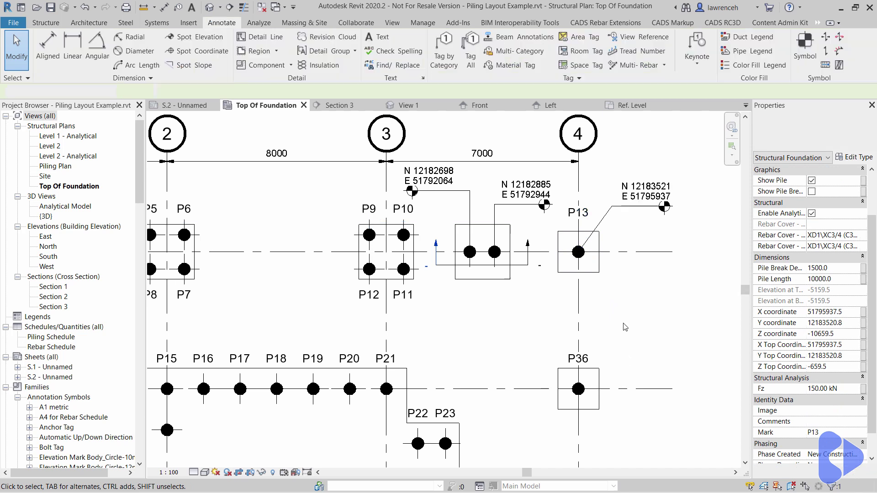
scroll(631, 348, down, 1)
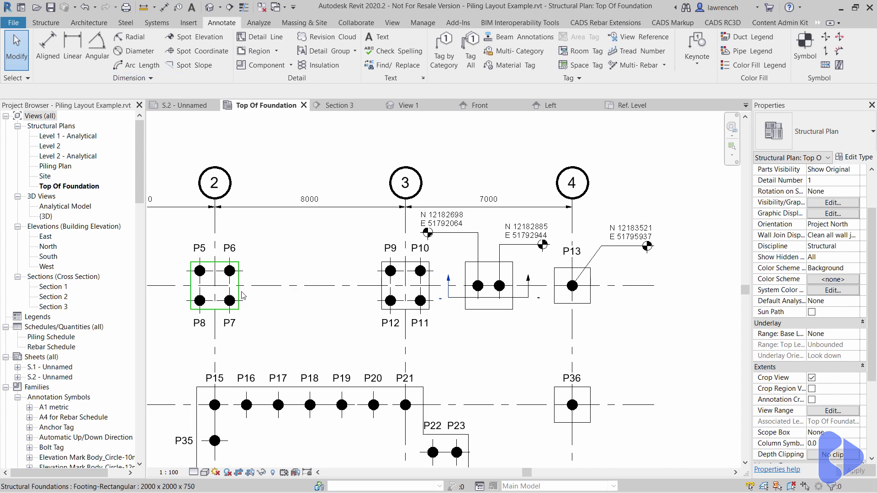
Step: Place a 4 pile Pile Cap isolated foundation next to pile P36
click(54, 25)
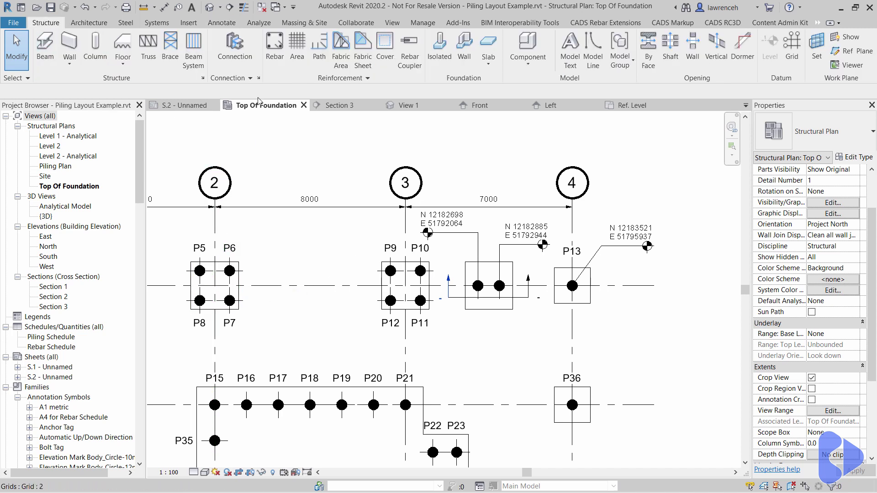
click(440, 51)
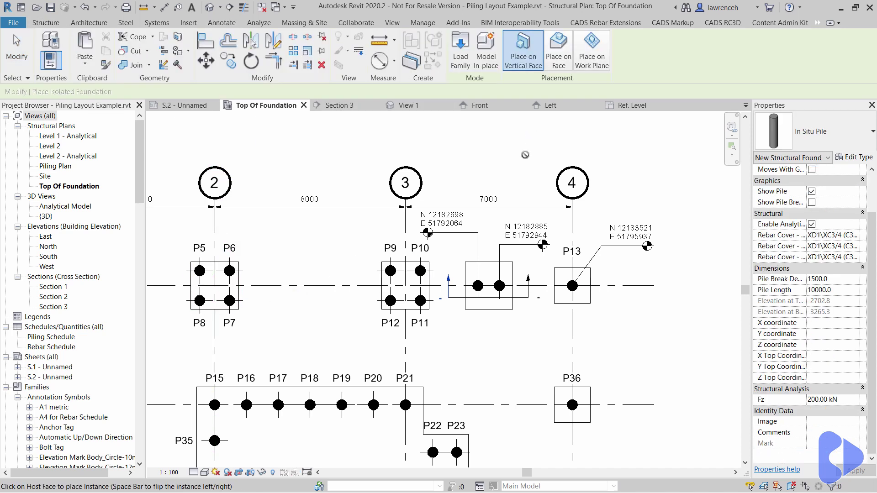
click(842, 144)
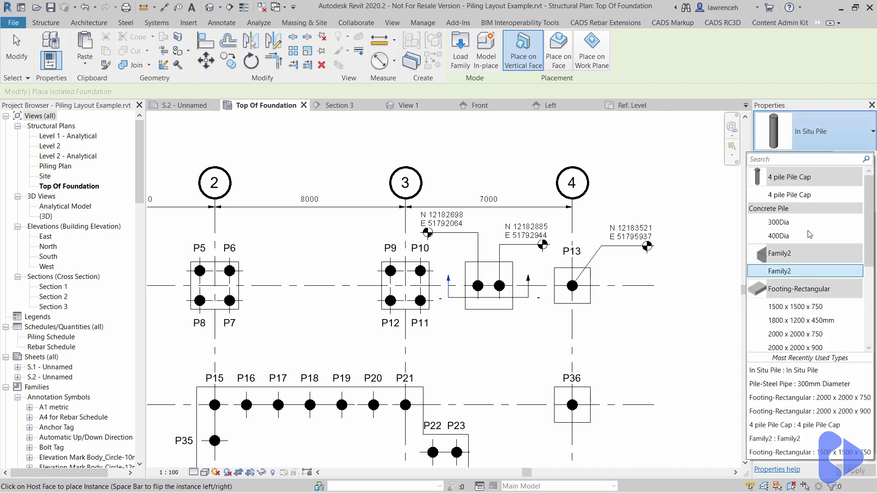
click(784, 193)
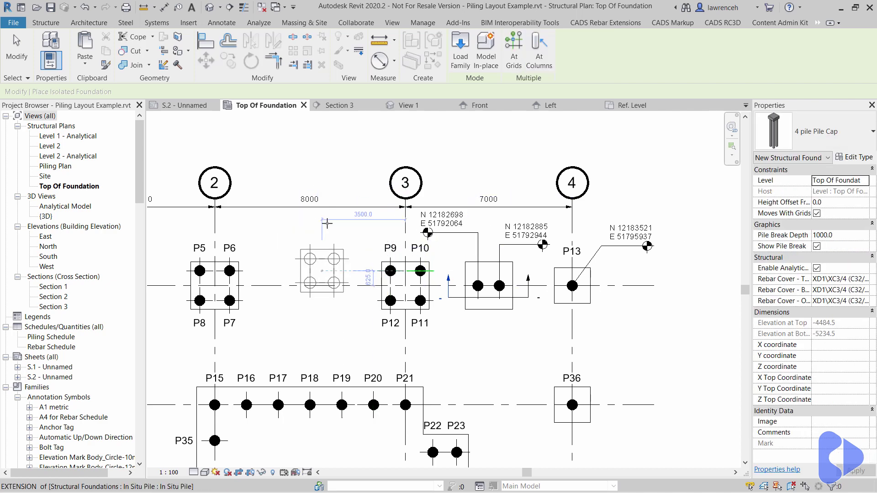
middle_drag(417, 119, 418, 191)
middle_drag(416, 443, 336, 335)
click(416, 347)
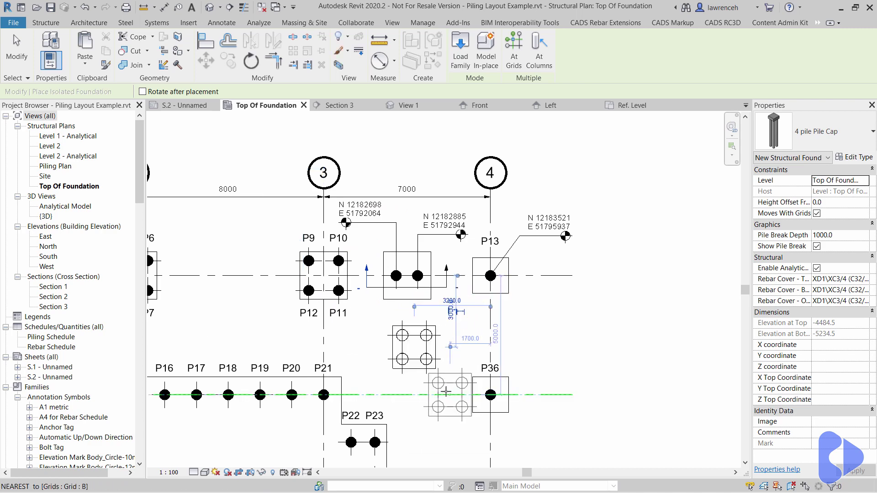
key(Escape)
key(Escape)
scroll(439, 377, up, 3)
Step: Set the 4 pile Pile Cap type to 750 pile diameter and 1500 pile spacing
click(431, 369)
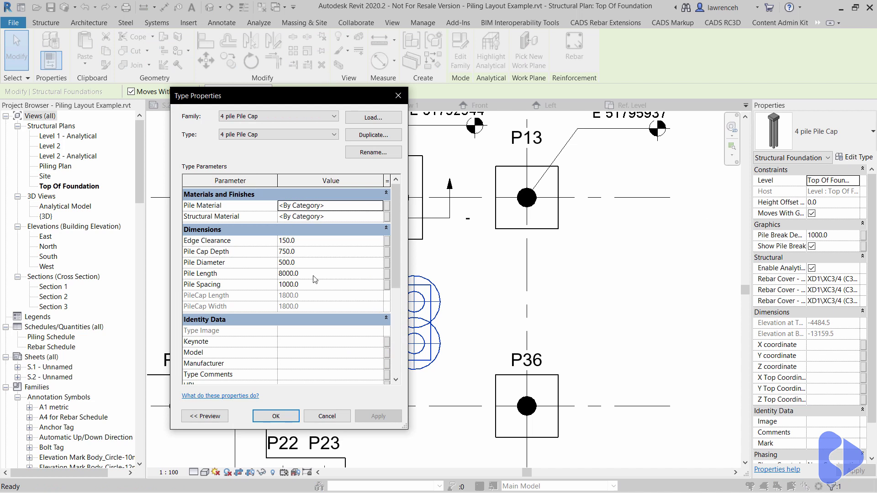
click(308, 262)
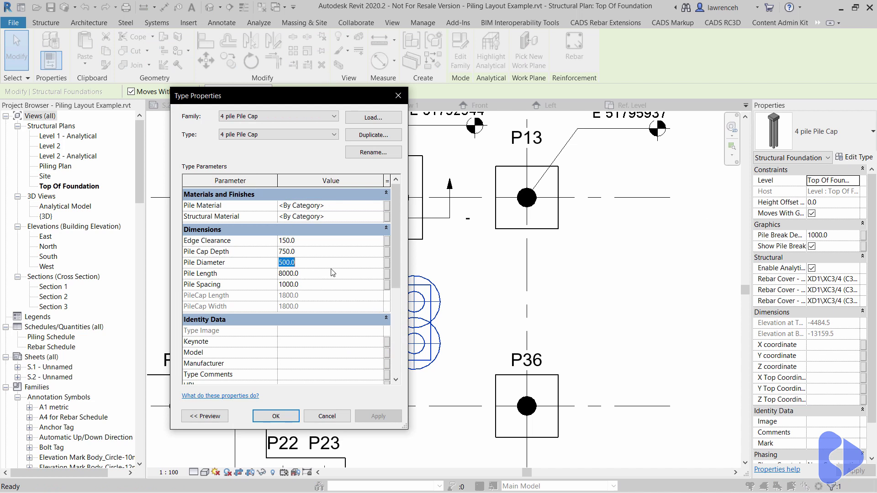
text(750)
key(Tab)
key(Tab)
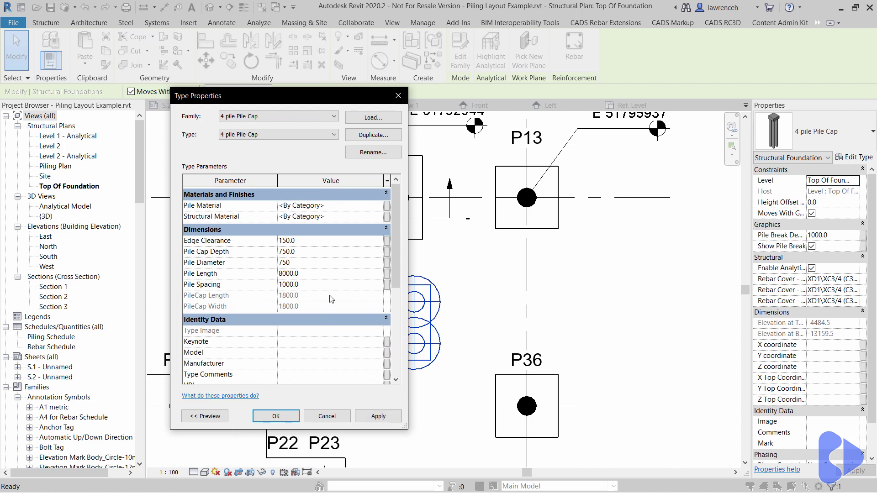
text(1500)
click(288, 416)
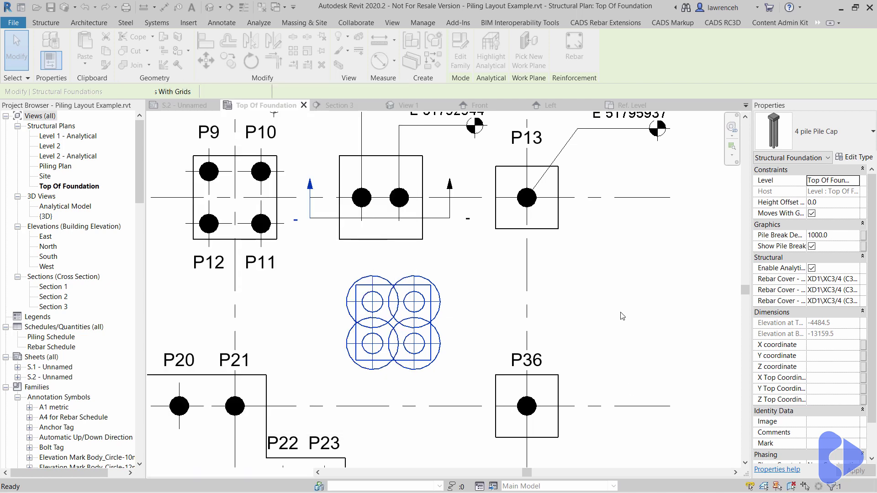
click(646, 325)
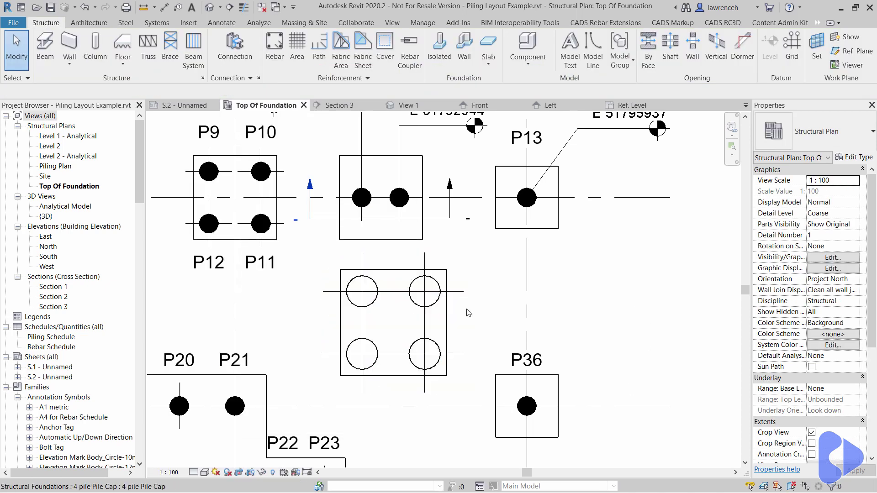
scroll(409, 303, down, 1)
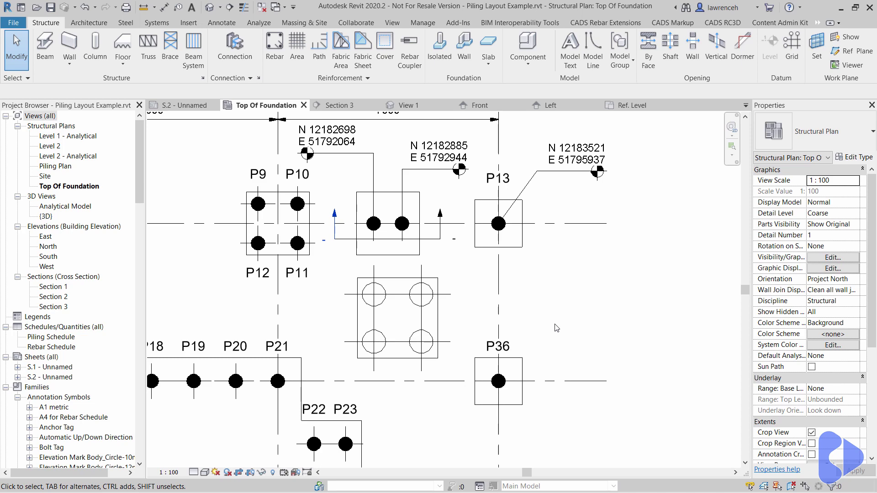
click(440, 303)
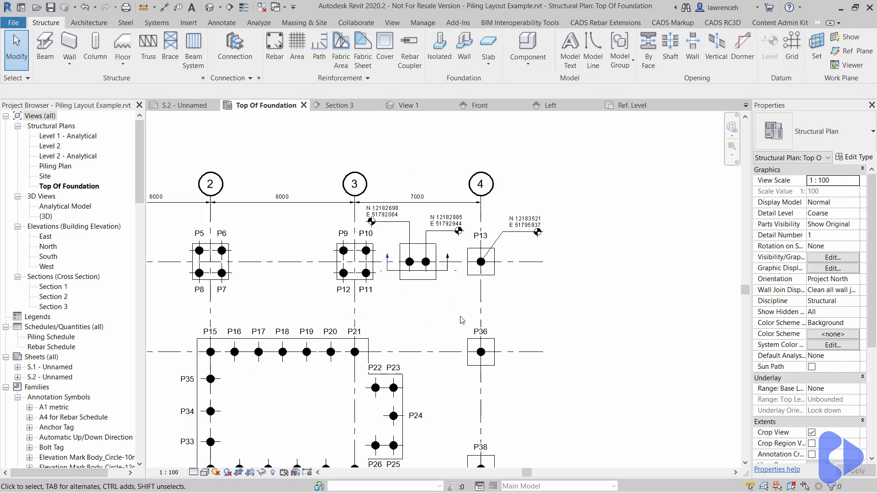
scroll(462, 320, down, 2)
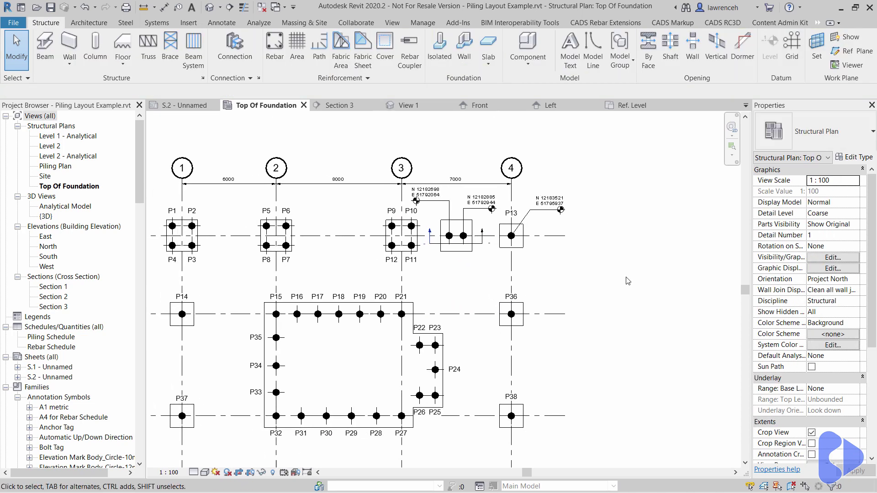